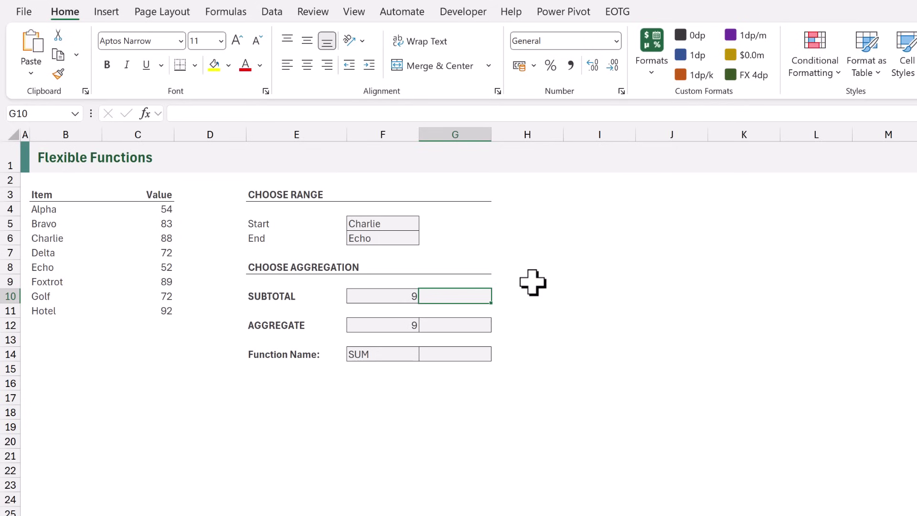
Enter =SUBTOTAL(F10,C4:C11) in G10, with F10 supplying the function number
type("=SUBT")
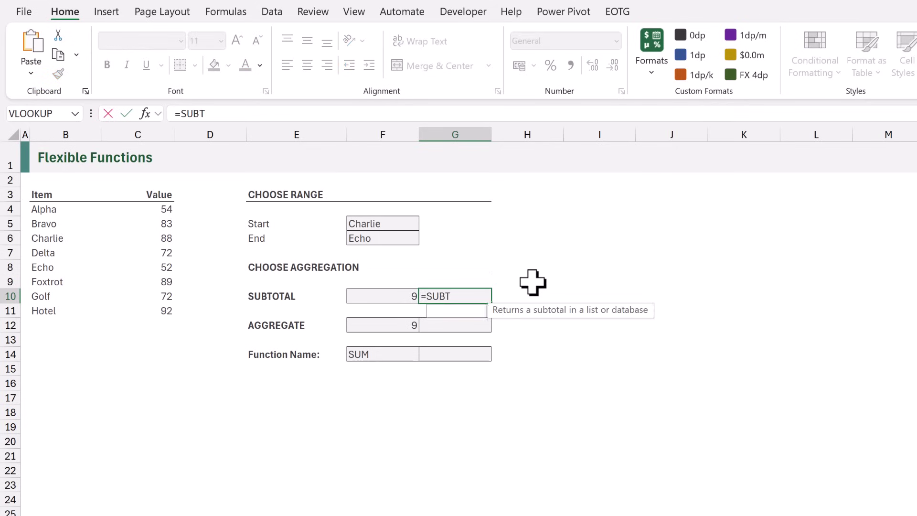
type("OTAL(")
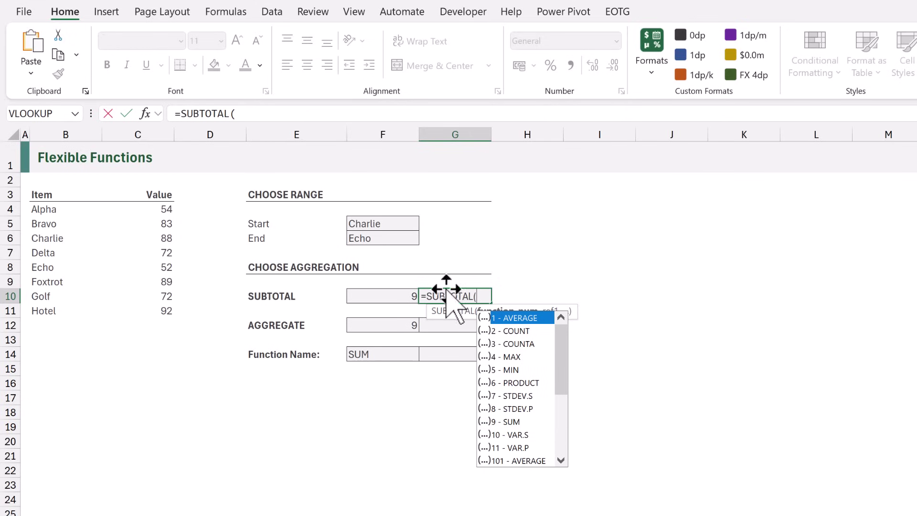
left_click(405, 297)
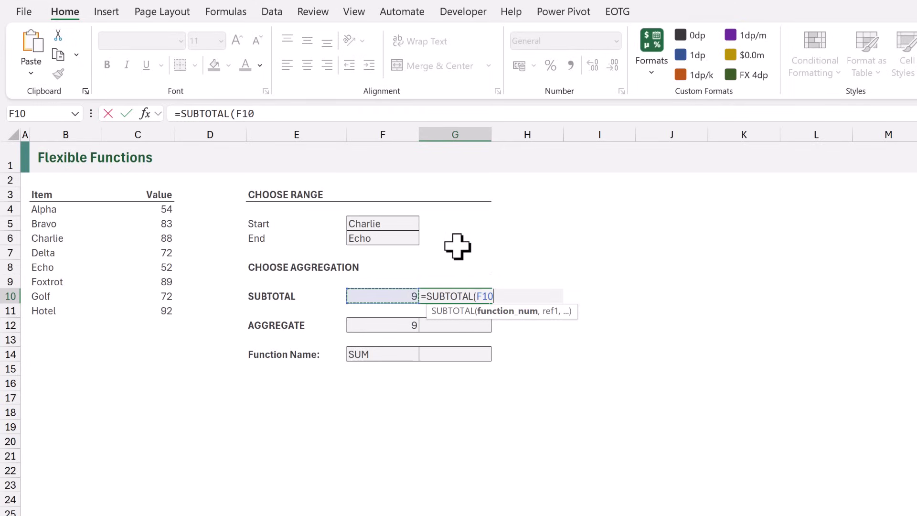
type(",")
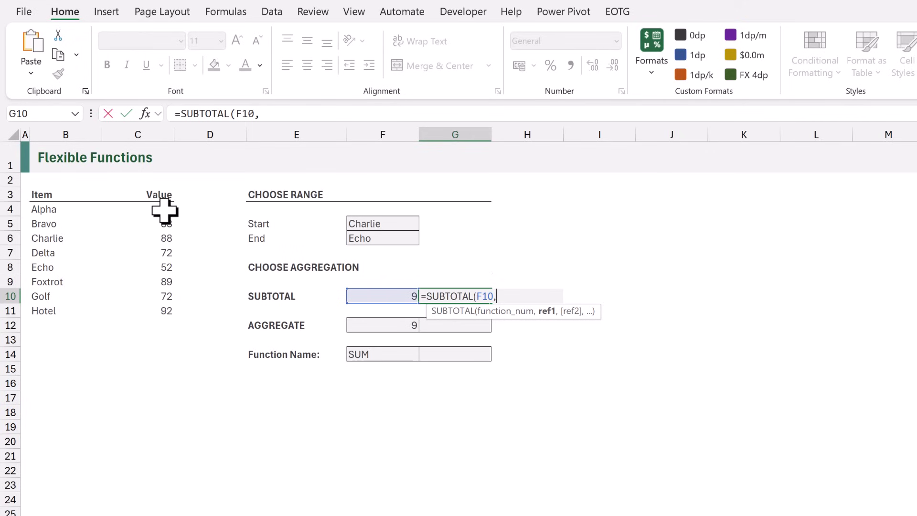
left_click_drag(164, 209, 167, 313)
type(")")
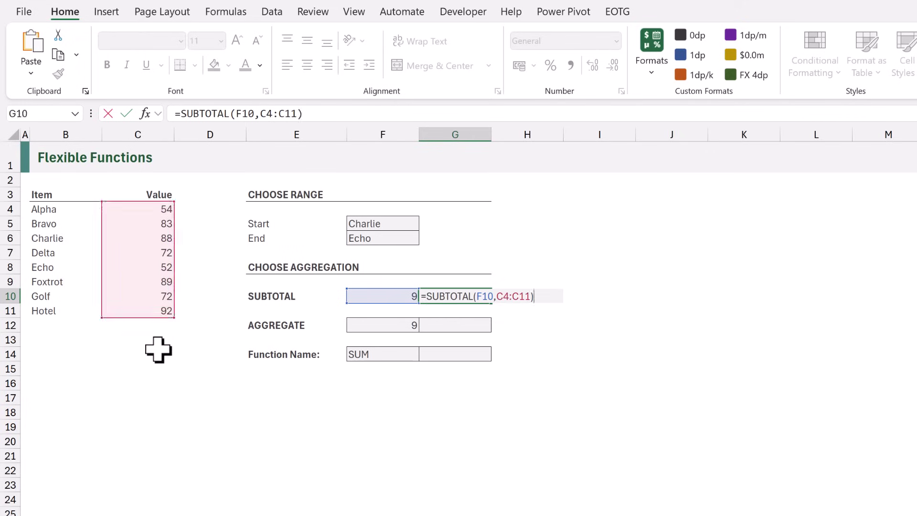
key("ctrl+Return")
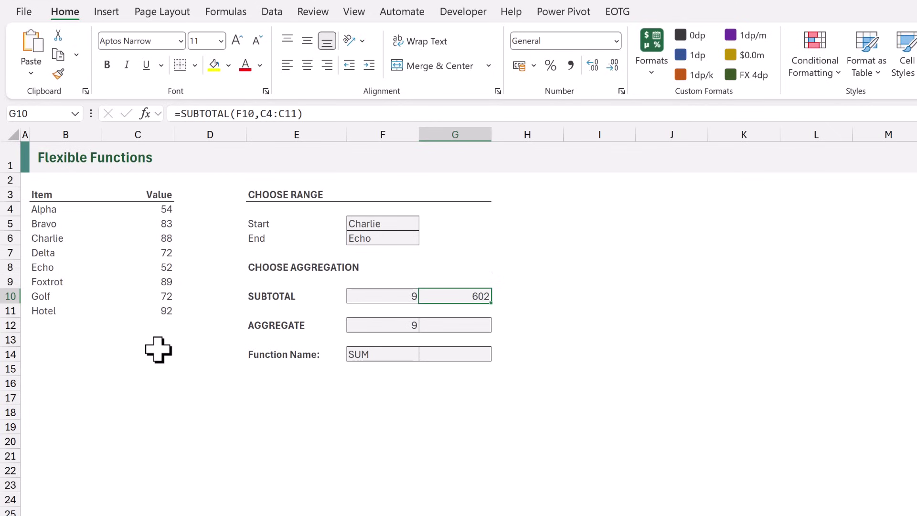
Test function numbers 1 (average) and 4 (maximum) in F10
key("Left")
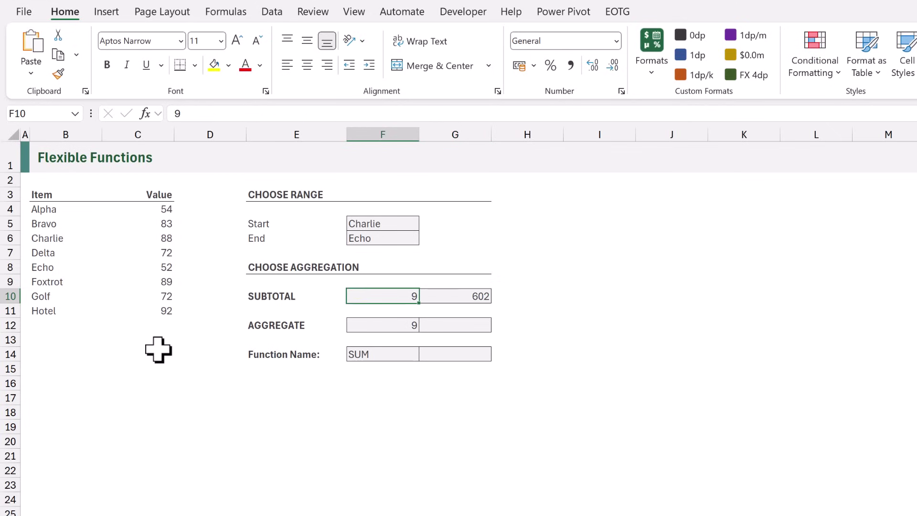
type("1")
key("ctrl+Return")
type("4")
key("ctrl+Return")
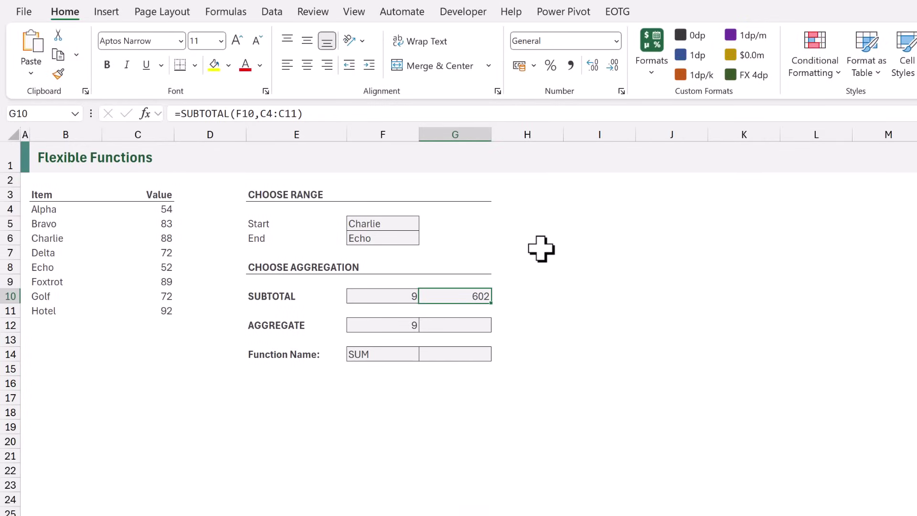
Replace C4:C11 in G10 with XLOOKUP(F5,B4:B11,C4:C11) as the range start
key("F2")
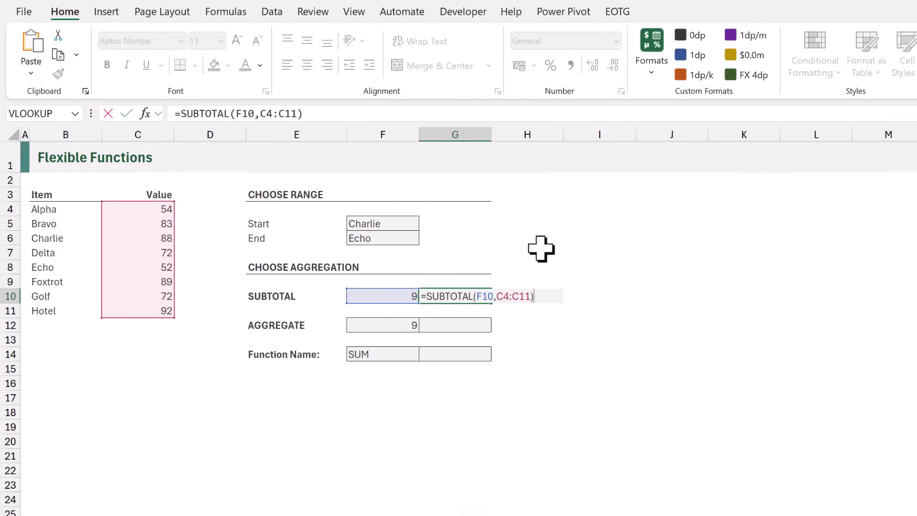
key("BackSpace")
key("BackSpace")
key("BackSpace")
key("BackSpace")
key("BackSpace")
key("BackSpace")
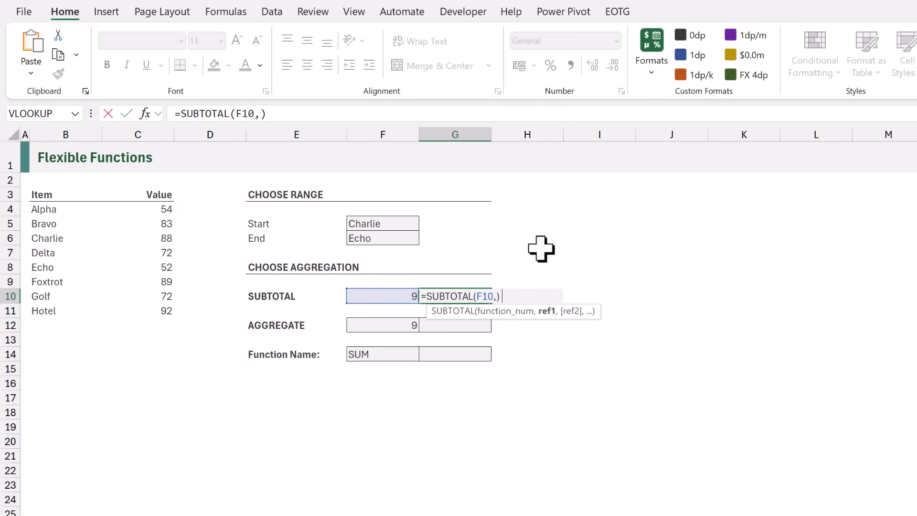
type("XLOOKU")
key("Tab")
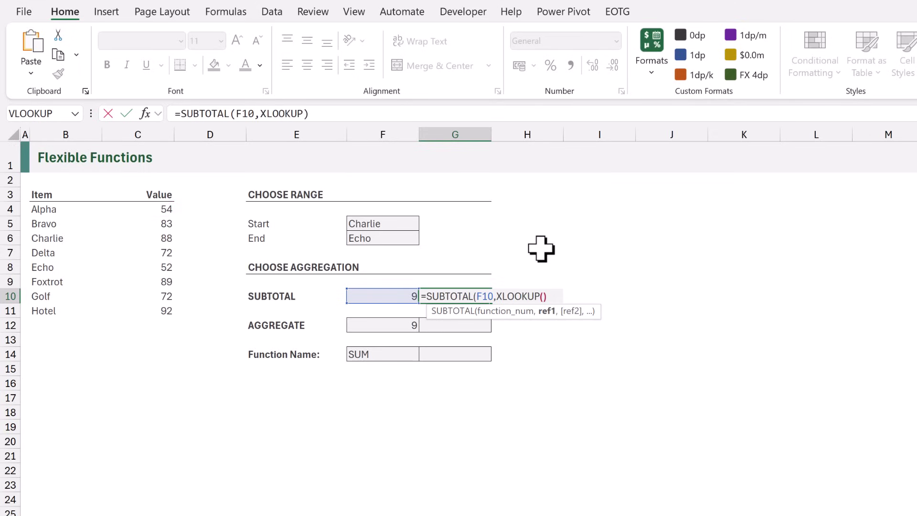
left_click(406, 224)
type(",")
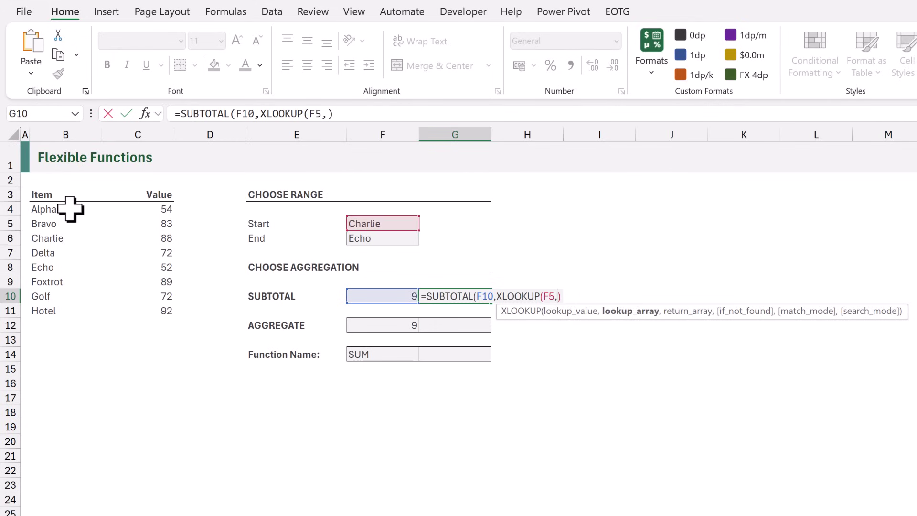
left_click_drag(59, 208, 50, 313)
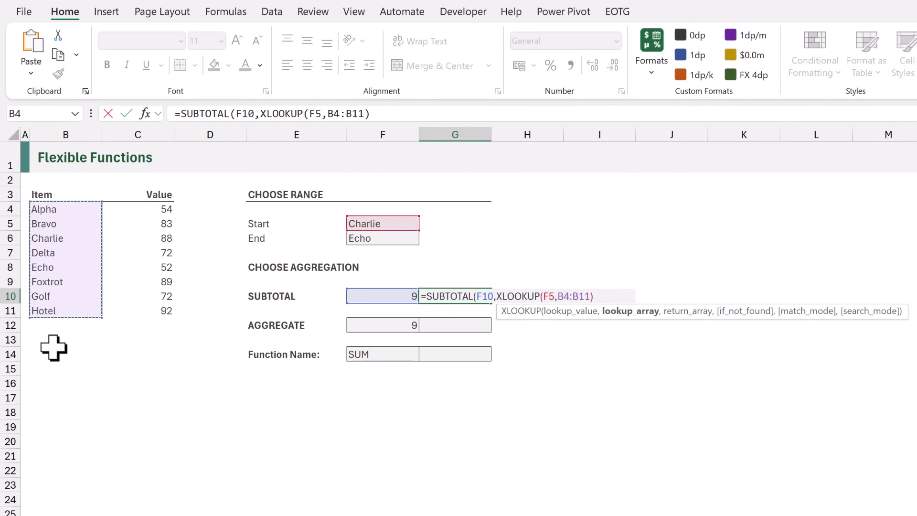
type(",")
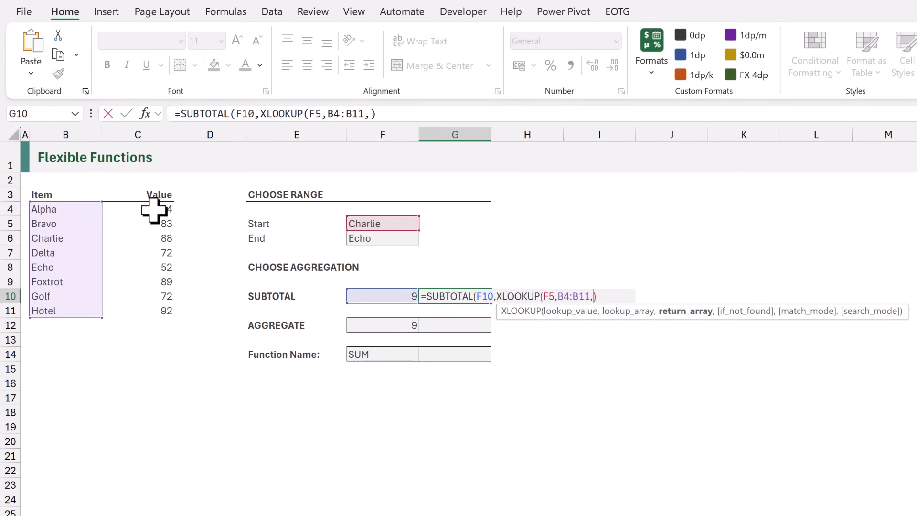
left_click_drag(153, 207, 160, 312)
type(")")
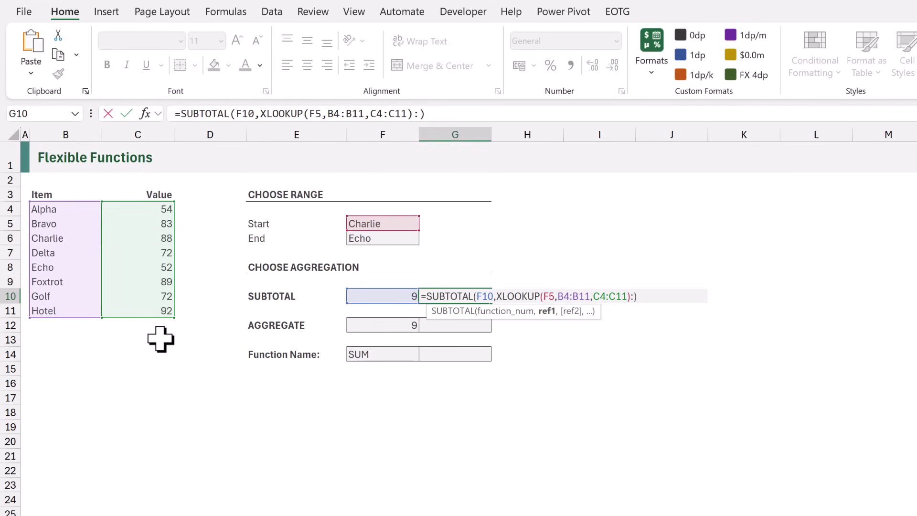
Add XLOOKUP(F6,B4:B11,C4:C11) as the range end in G10's formula
type("XLOOKUP(")
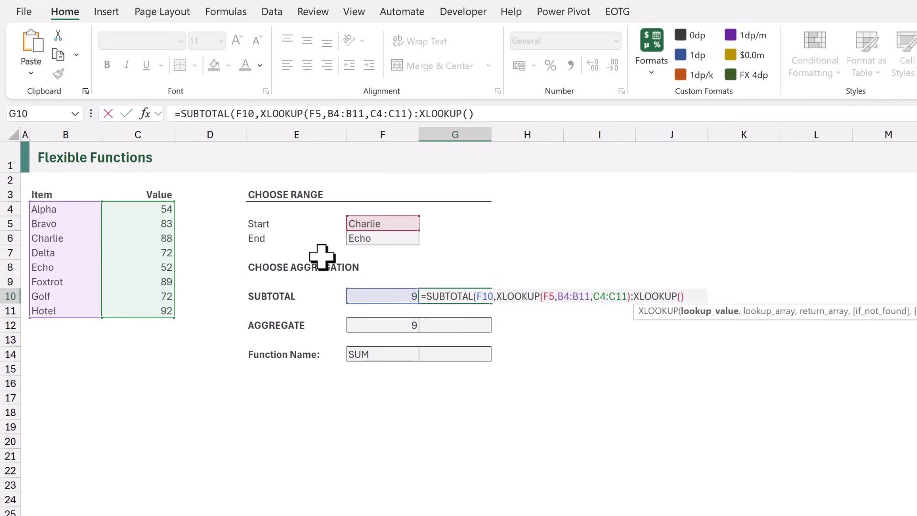
left_click(363, 239)
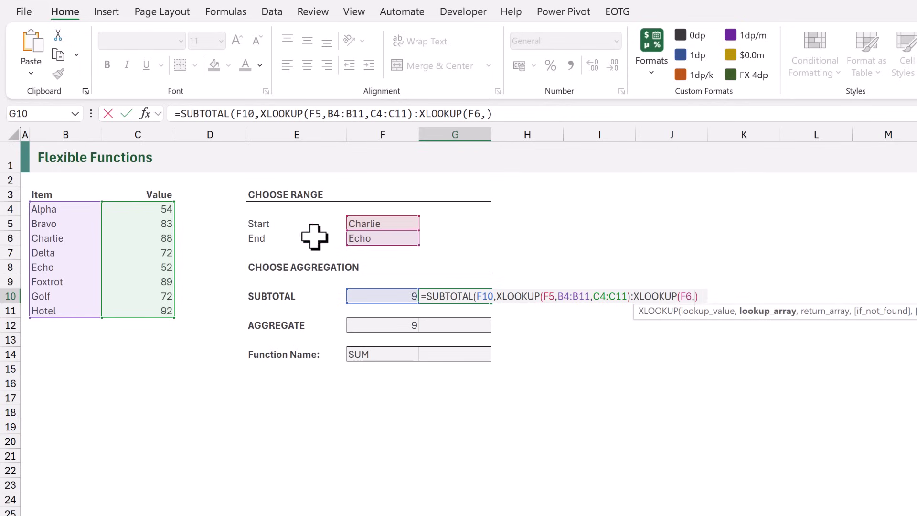
left_click_drag(71, 211, 68, 313)
type(",")
left_click_drag(153, 211, 152, 311)
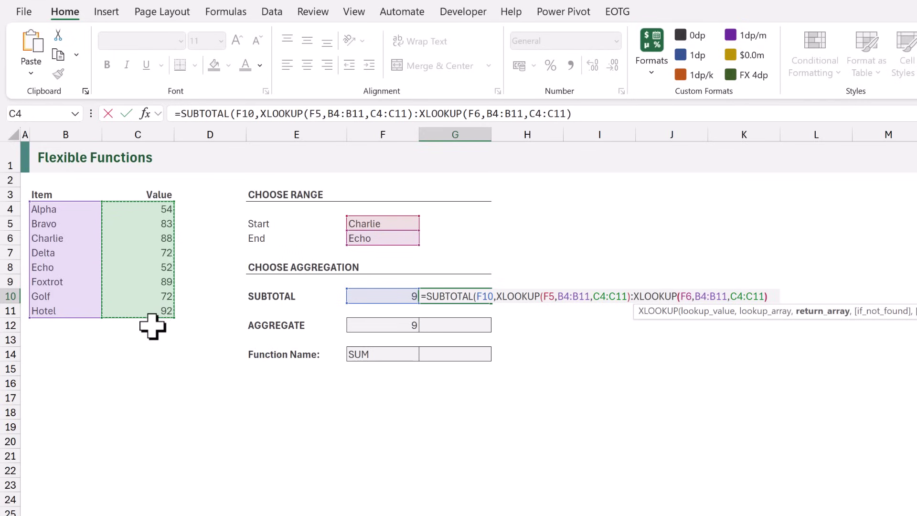
type(")")
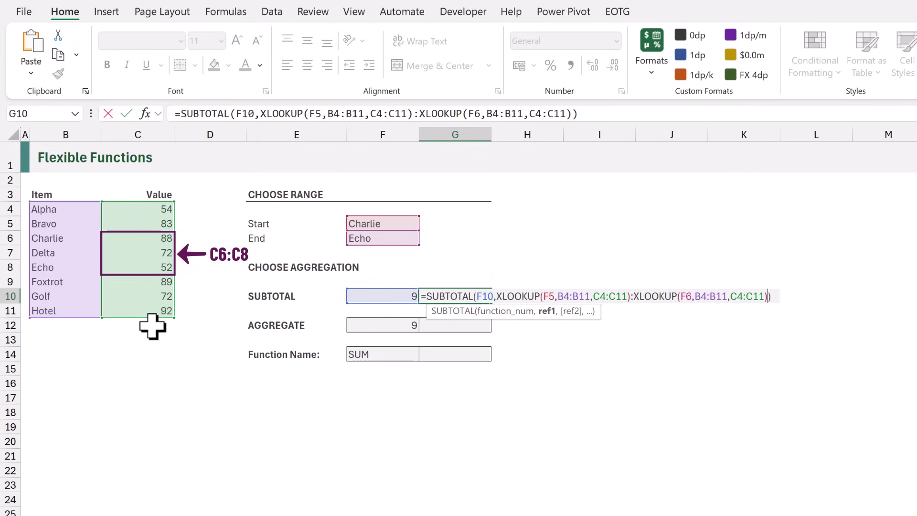
Commit the dynamic-range formula, then set Start to Bravo and End to Delta, giving 243
key("ctrl+Return")
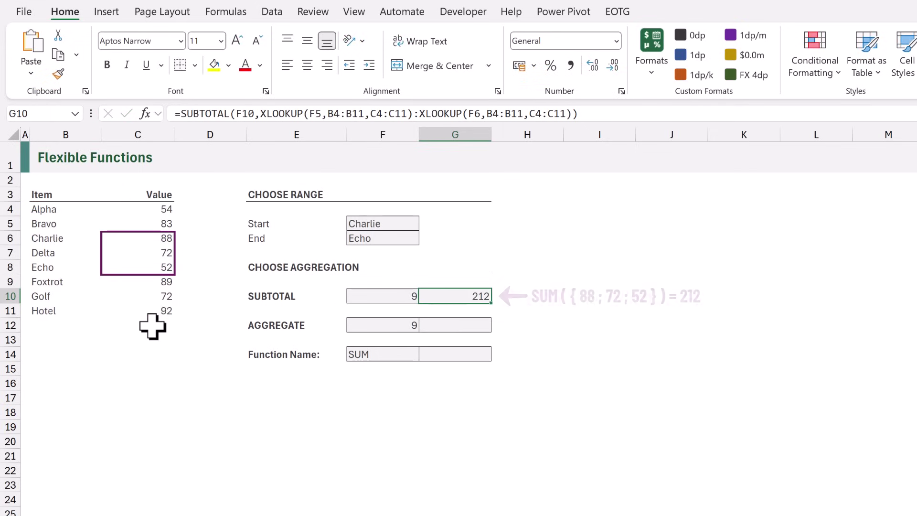
left_click(363, 224)
type("Bravo")
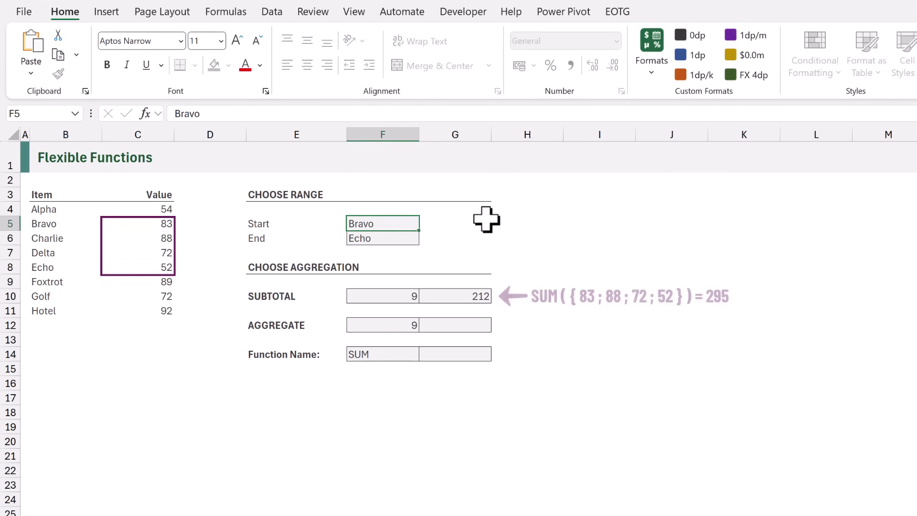
key("Return")
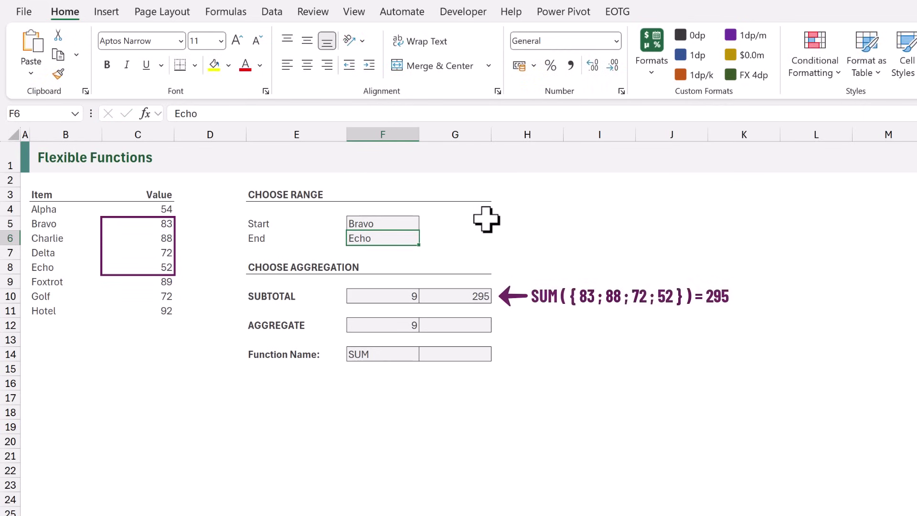
type("Delta")
key("Return")
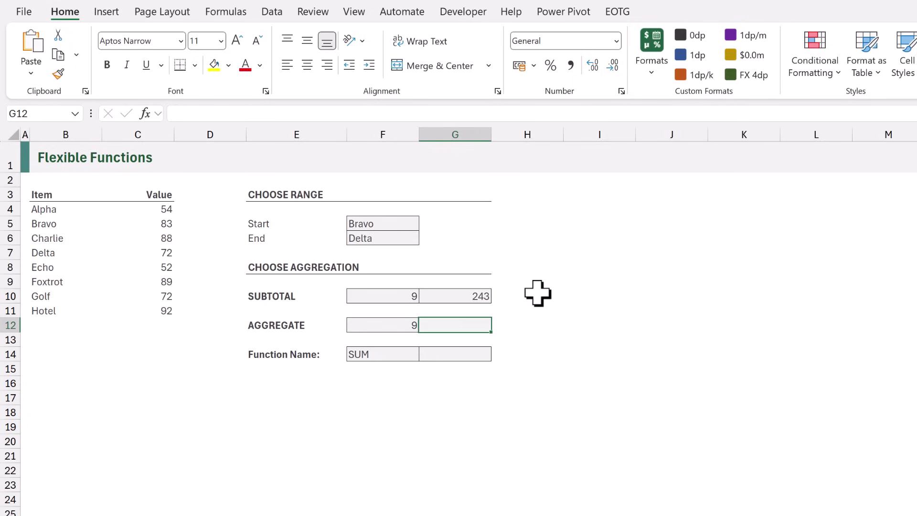
Enter =AGGREGATE(F12,4,C4:C11) in G12
type("=AGGRE")
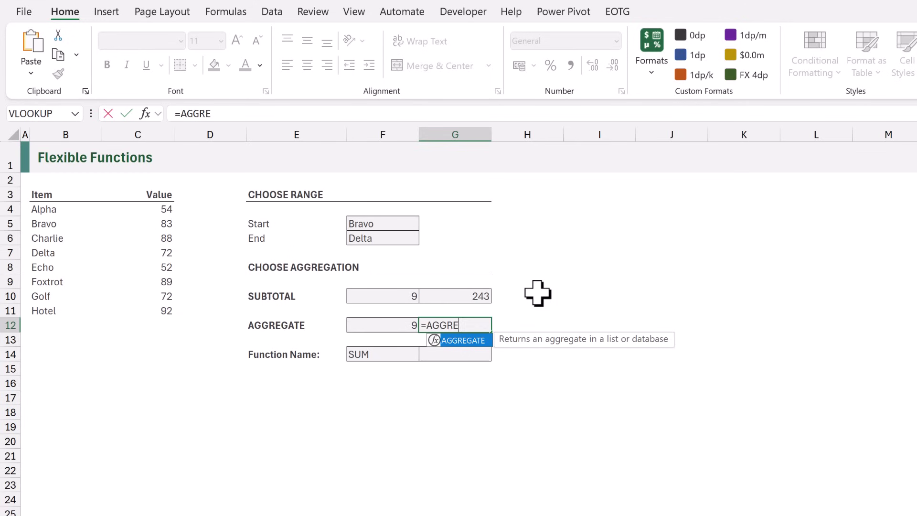
type("GATE(")
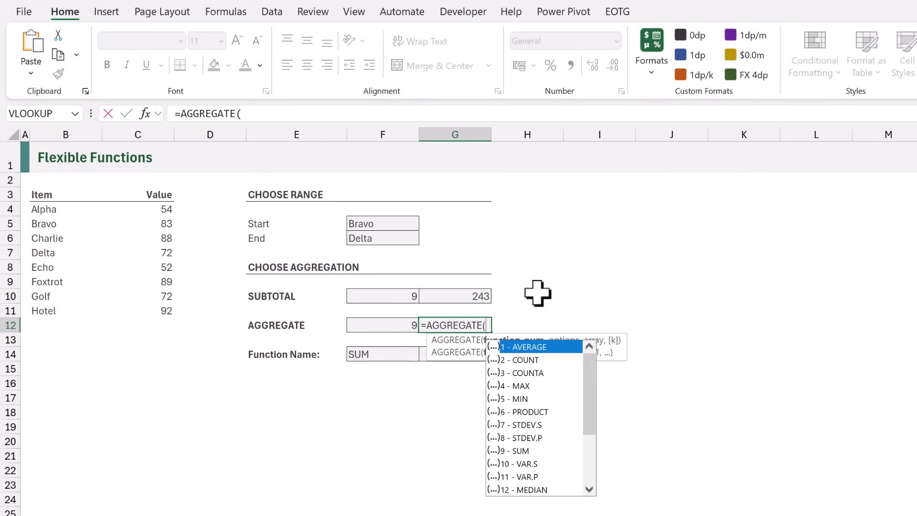
left_click_drag(583, 361, 584, 417)
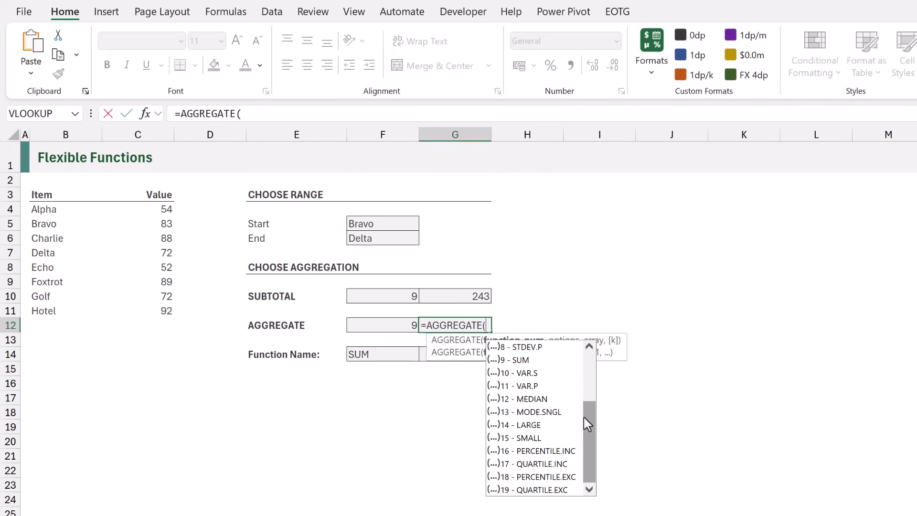
left_click(385, 324)
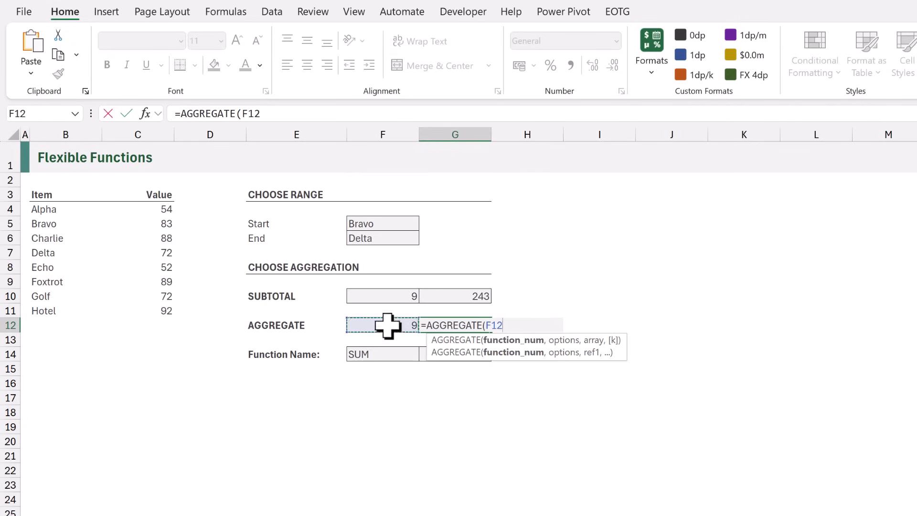
type(",")
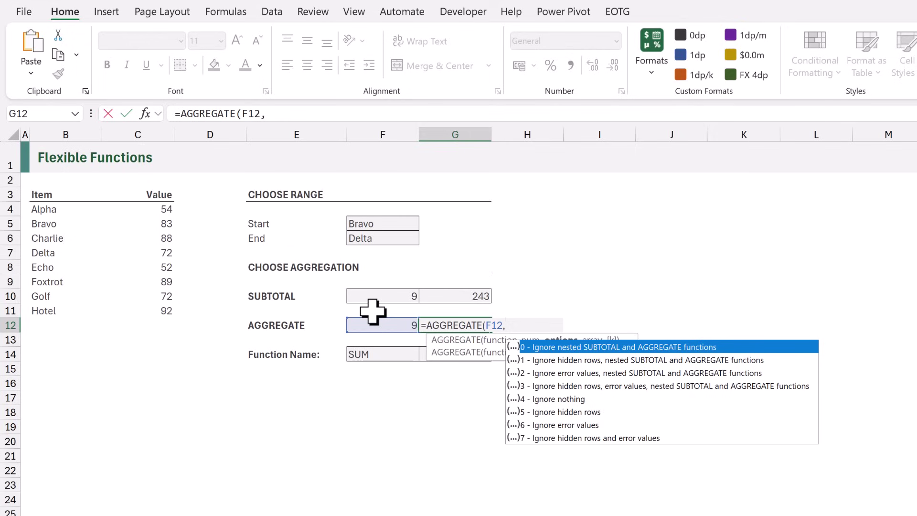
type("4,")
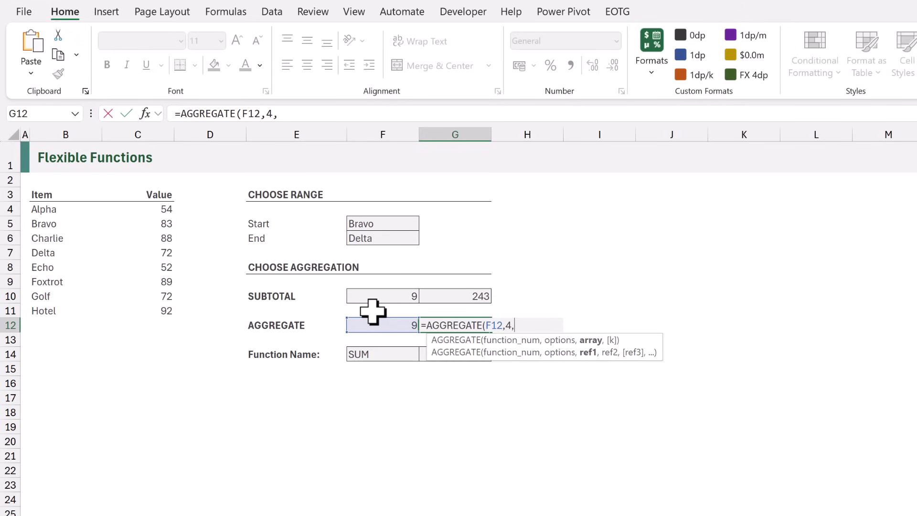
left_click_drag(157, 210, 156, 308)
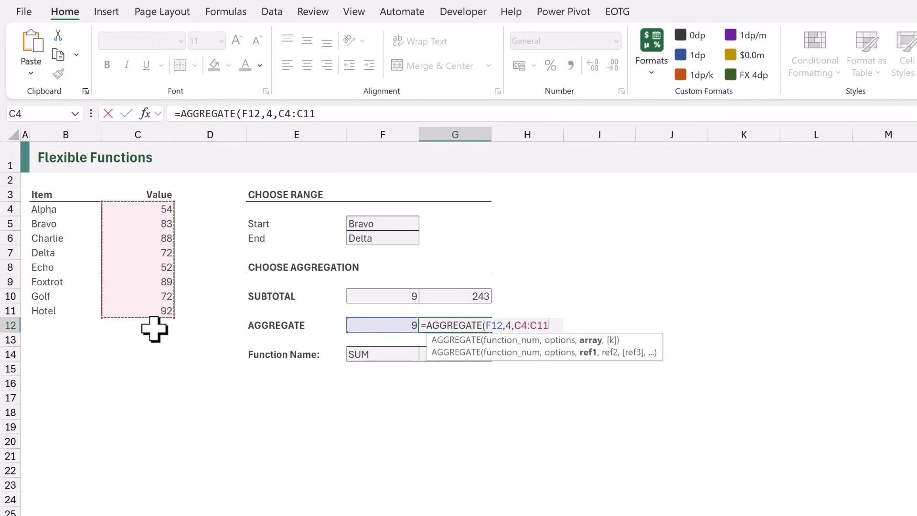
type(")")
key("ctrl+Return")
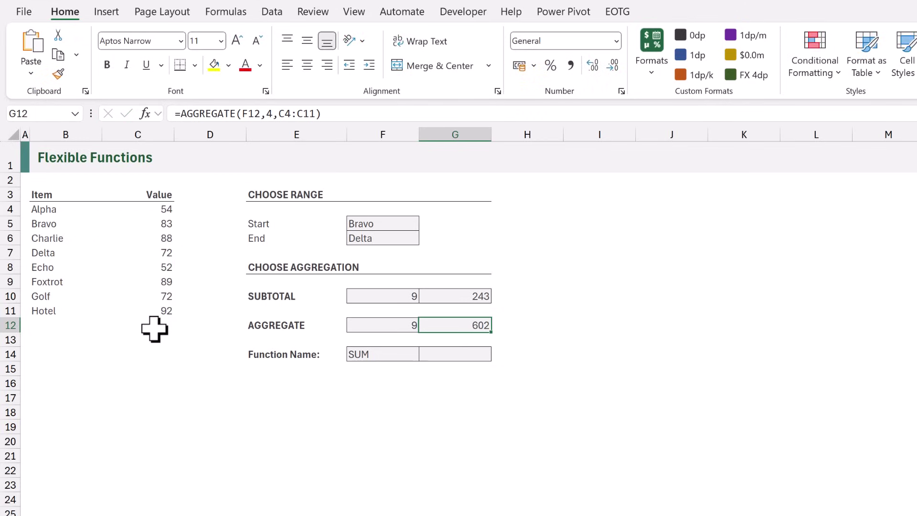
Test function numbers 4 and then 12 in F12, ending with the median 77.5
key("Left")
type("4")
key("ctrl+Return")
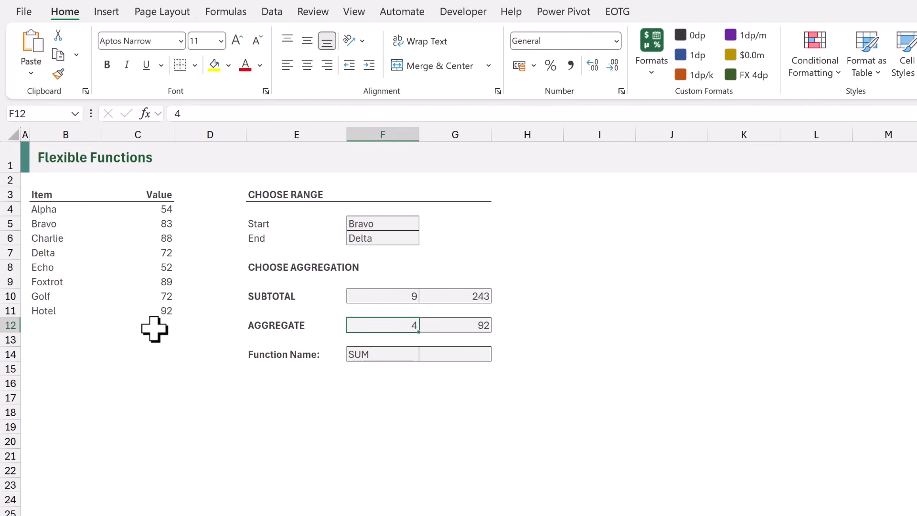
type("12")
key("ctrl+Return")
Copy G10's XLOOKUP:XLOOKUP range and paste it over C4:C11 in G12's AGGREGATE formula
double_click(457, 294)
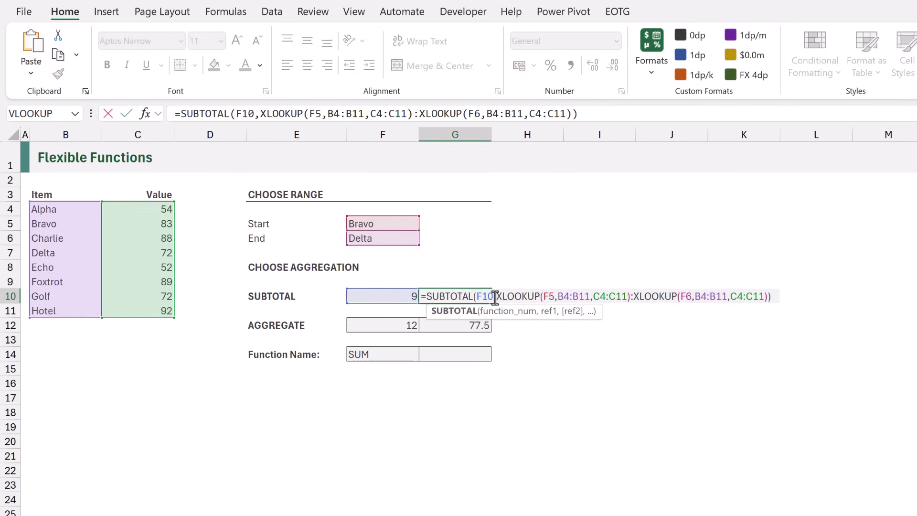
left_click_drag(496, 296, 762, 300)
key("ctrl+c")
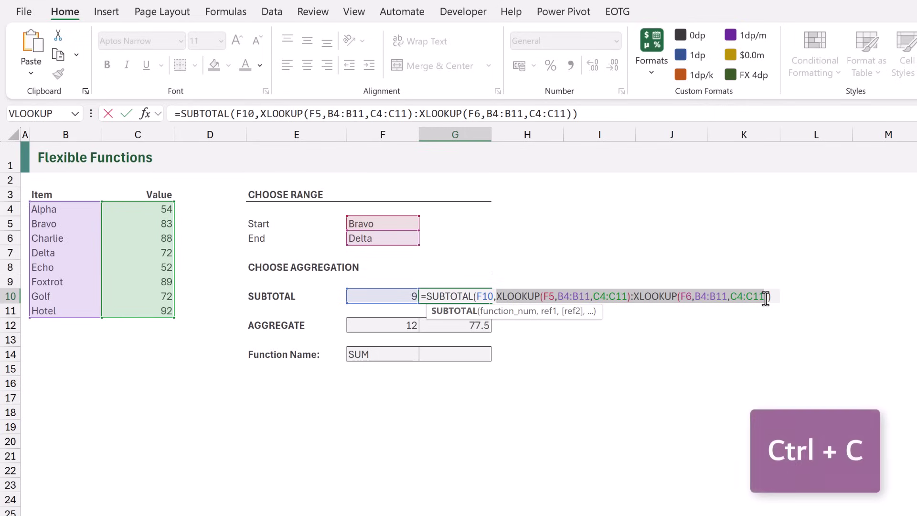
key("Escape")
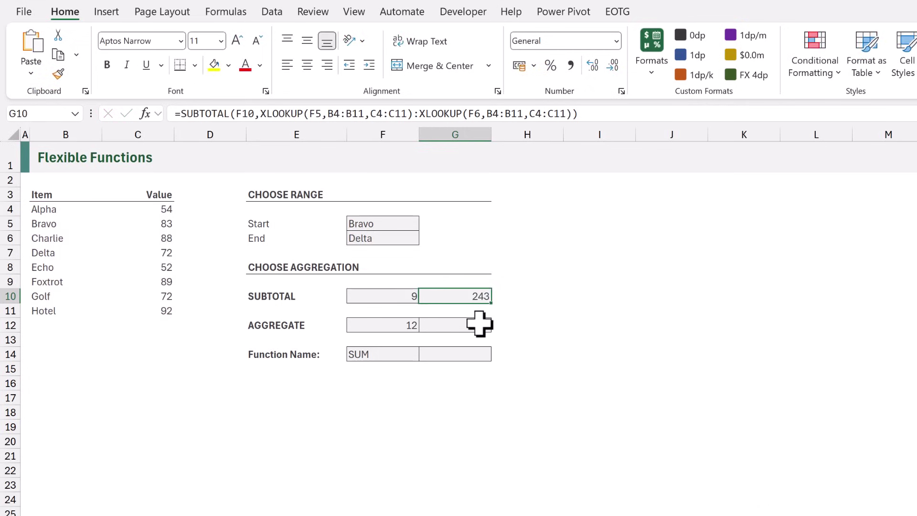
double_click(478, 323)
left_click_drag(514, 325, 545, 324)
key("ctrl+v")
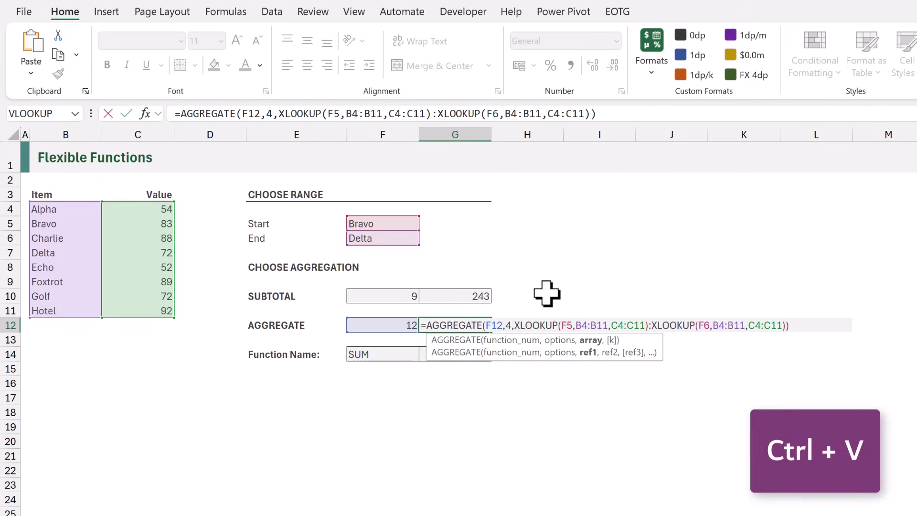
key("ctrl+Return")
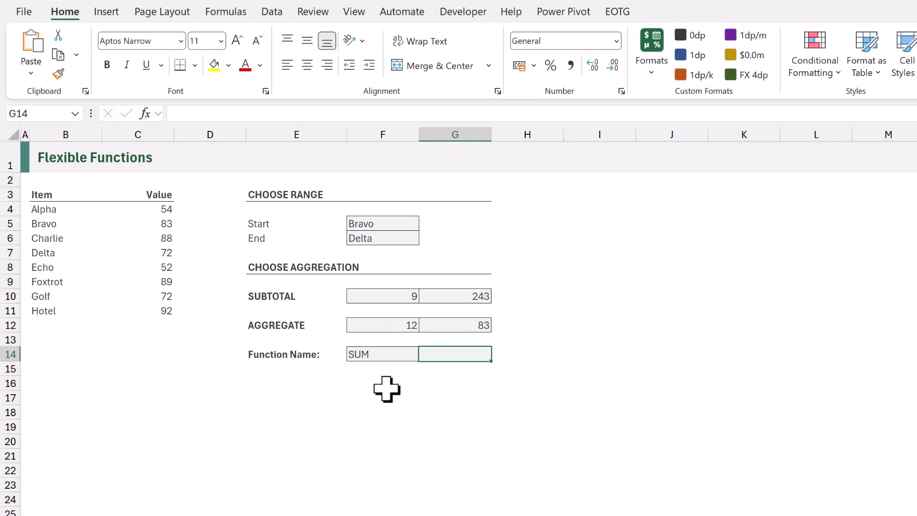
Enter a multi-line =SWITCH(F14,"SUM",SUM,"AVERAGE",AVERAGE) formula in G14
type("=")
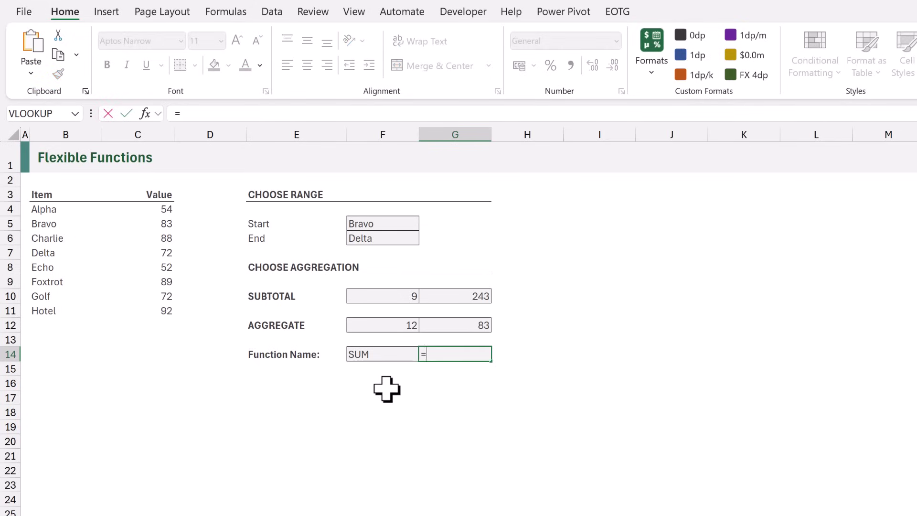
type("SWITCH(")
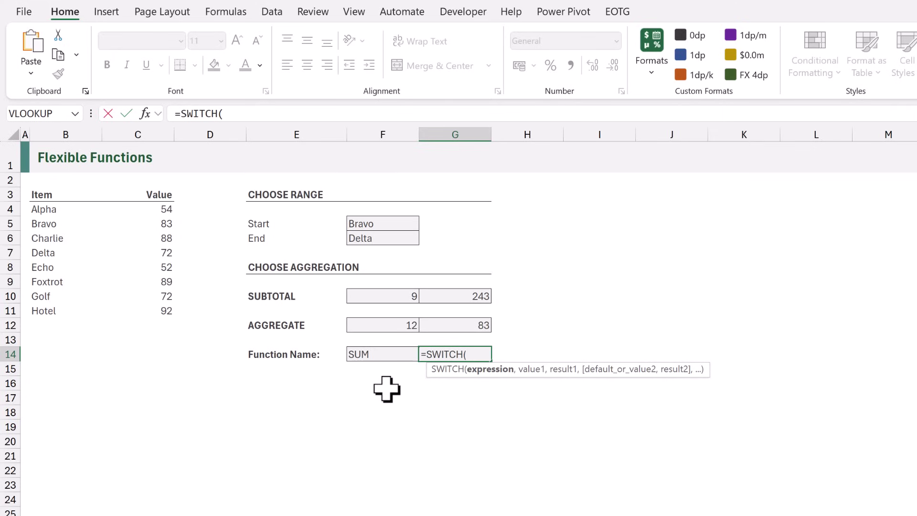
left_click(411, 356)
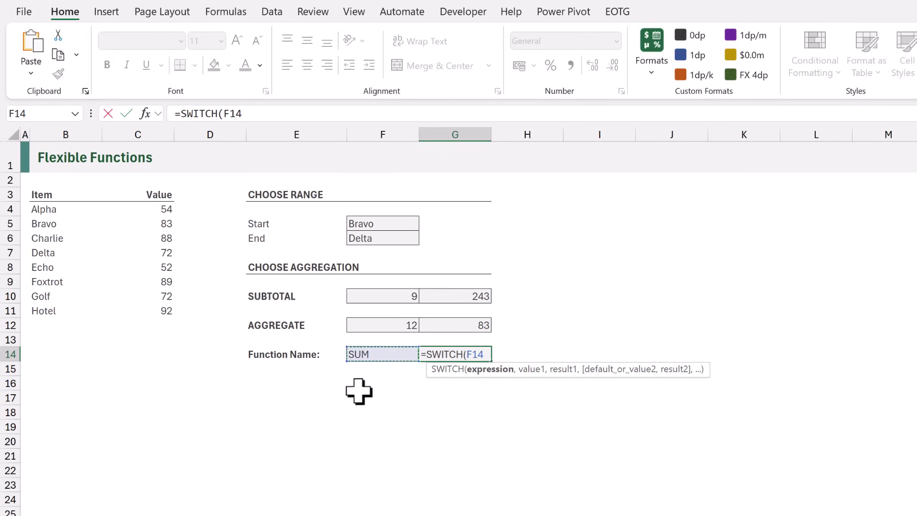
type(",")
key("alt+Return")
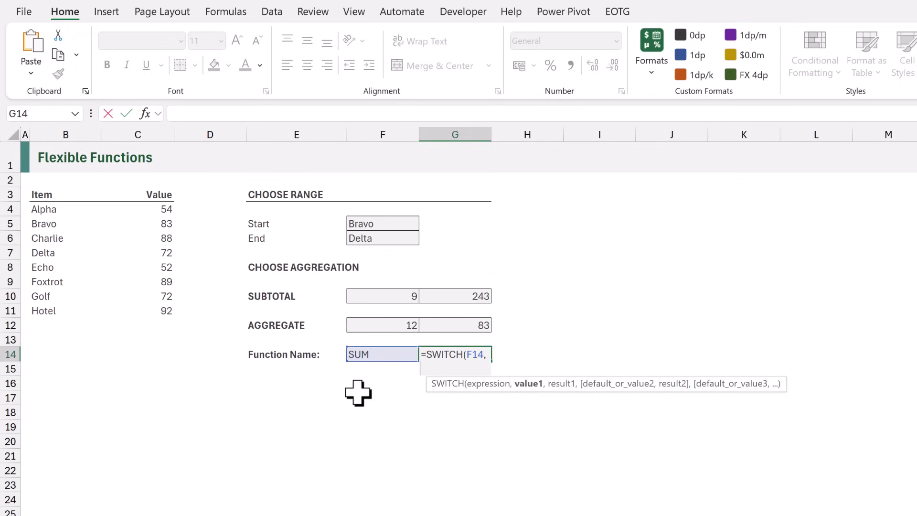
type("\"SUM\",")
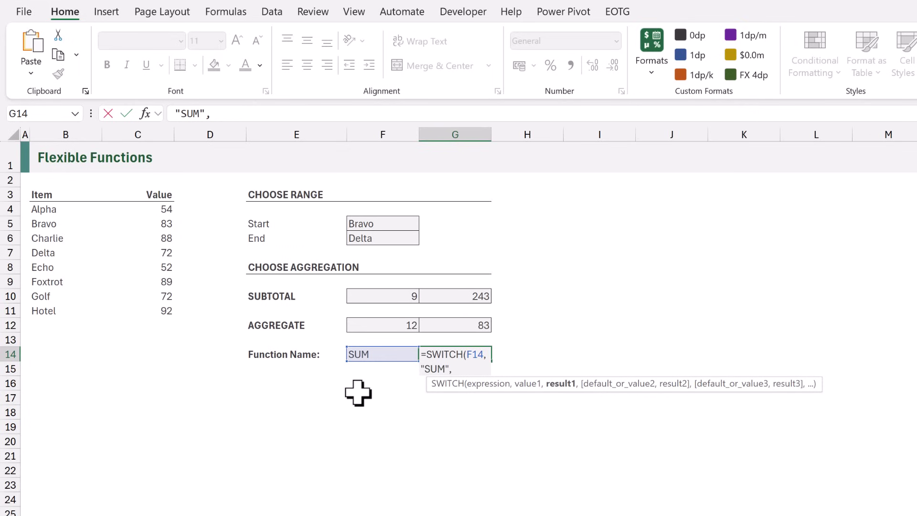
type("SUM")
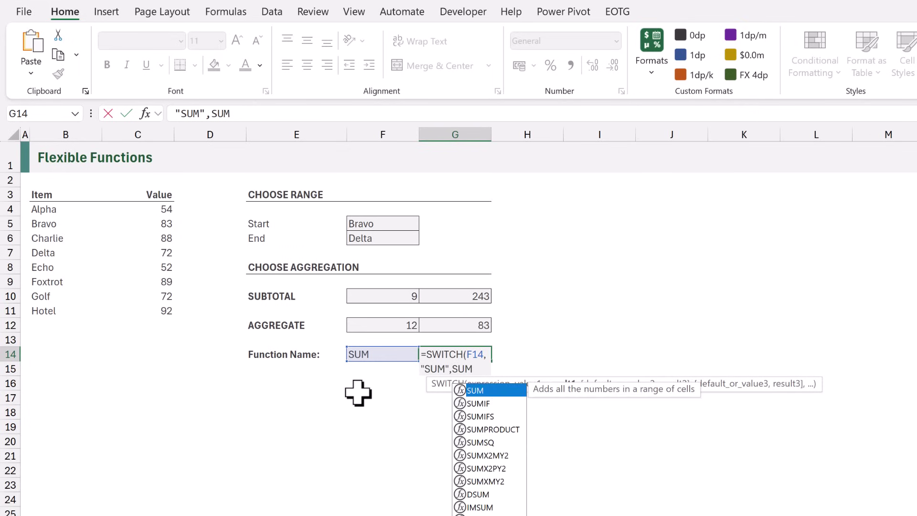
type(",")
key("alt+Return")
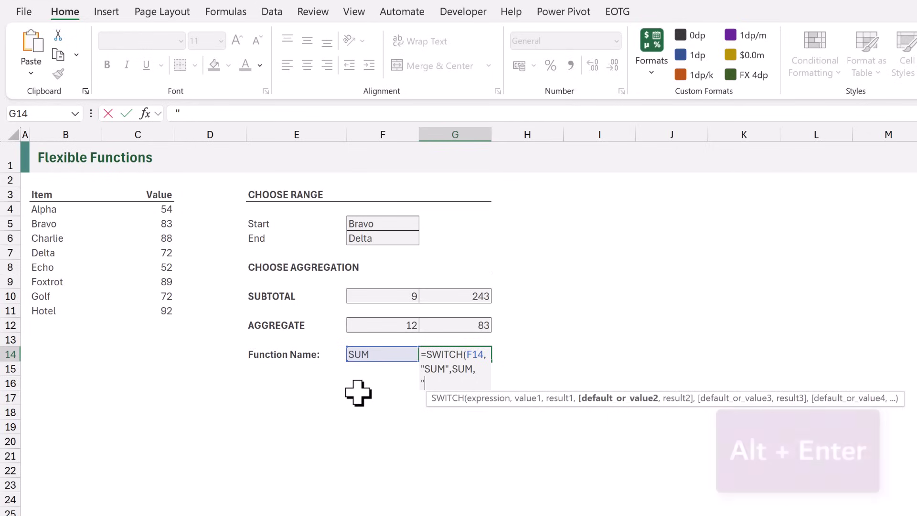
type("\"AVERAGE\"")
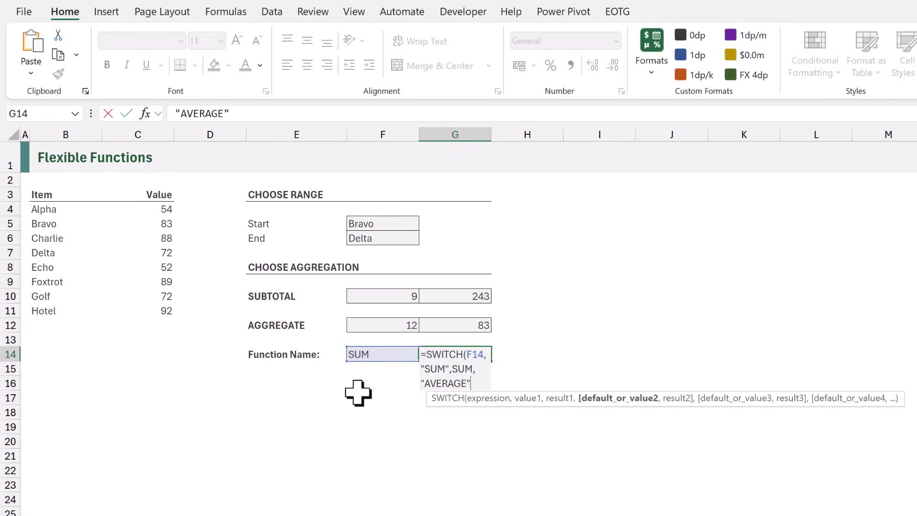
type(",AVERAGE")
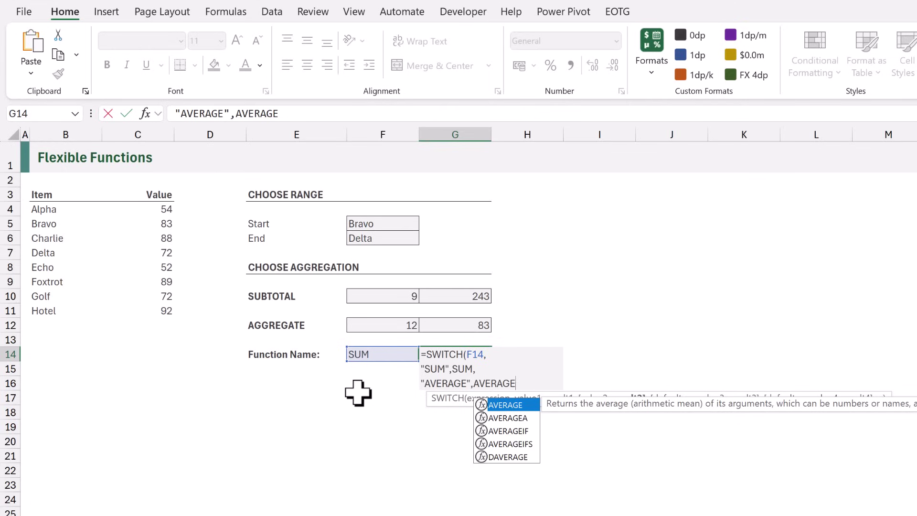
type(")")
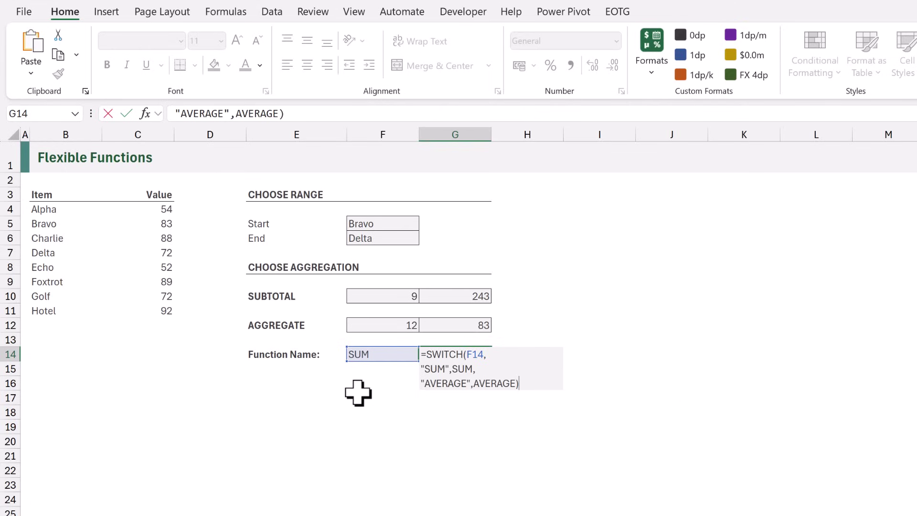
key("ctrl+Return")
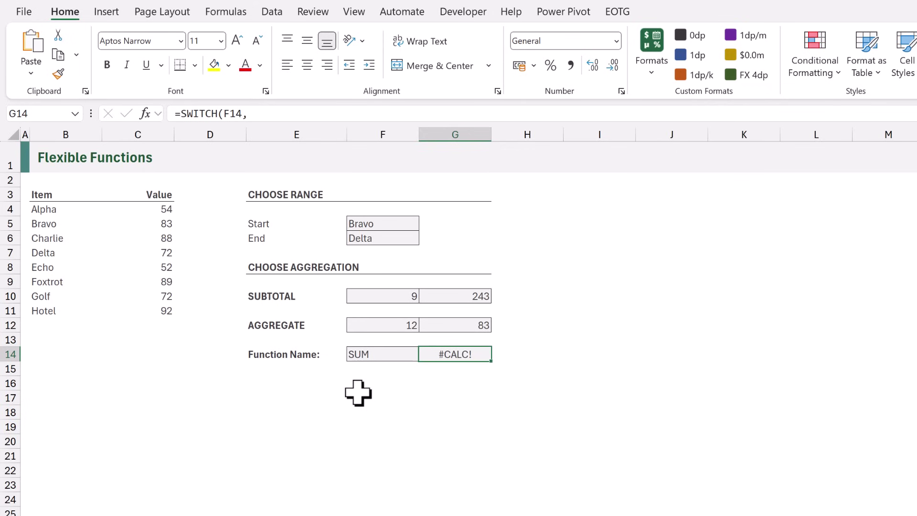
Copy the XLOOKUP range from G12 and append it in parentheses after G14's SWITCH formula
double_click(452, 327)
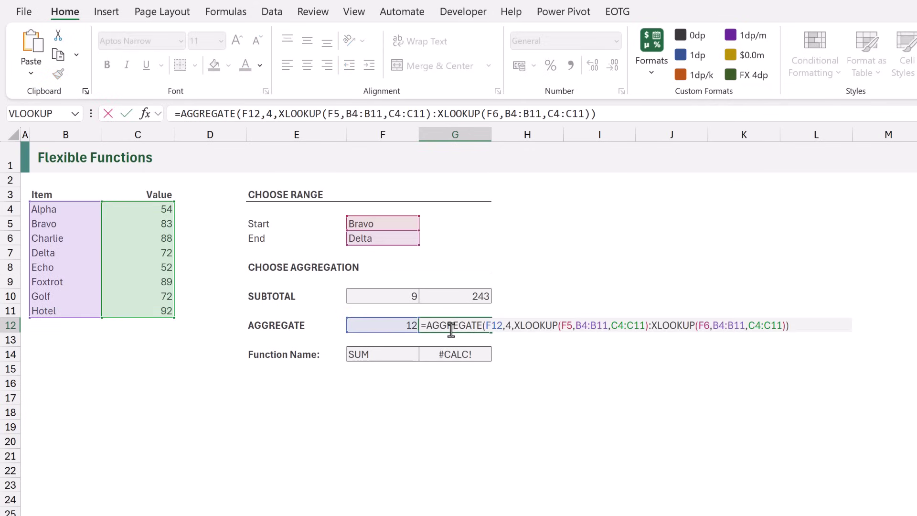
left_click_drag(518, 326, 747, 338)
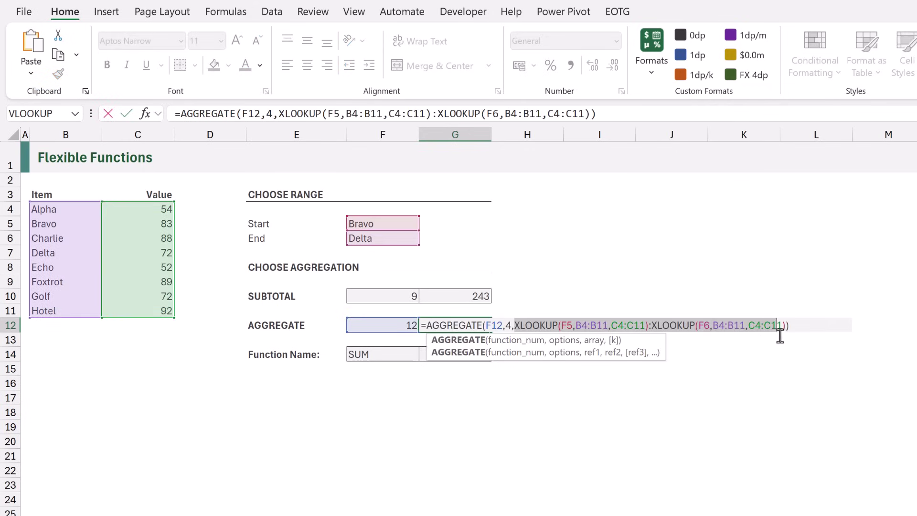
left_click_drag(781, 335, 784, 333)
key("ctrl+c")
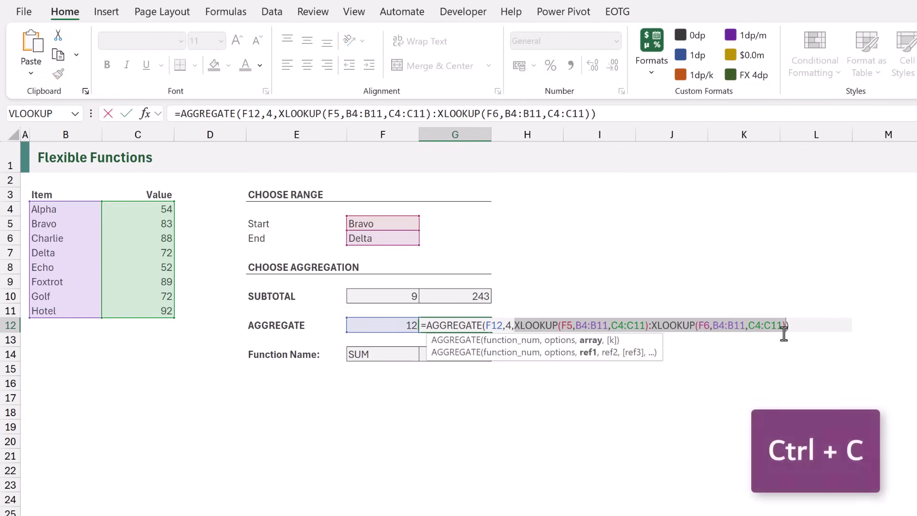
key("Escape")
left_click(477, 353)
double_click(476, 352)
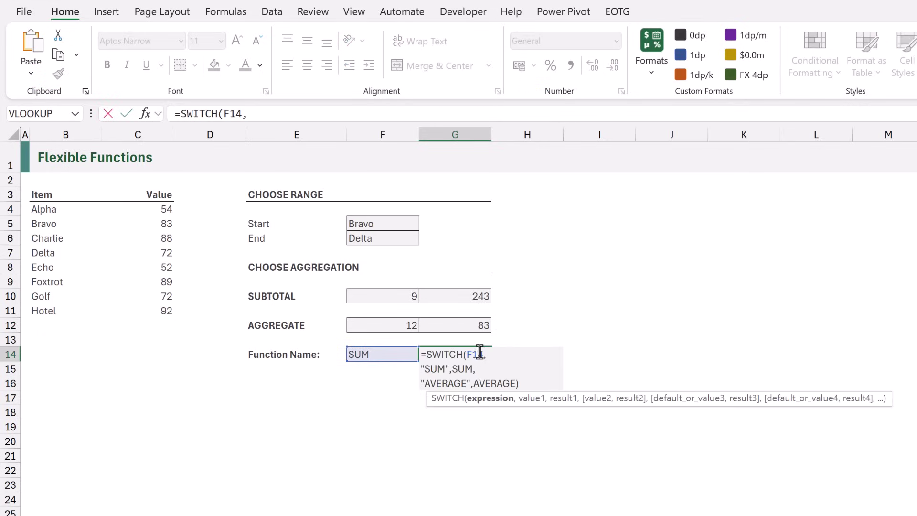
left_click(524, 384)
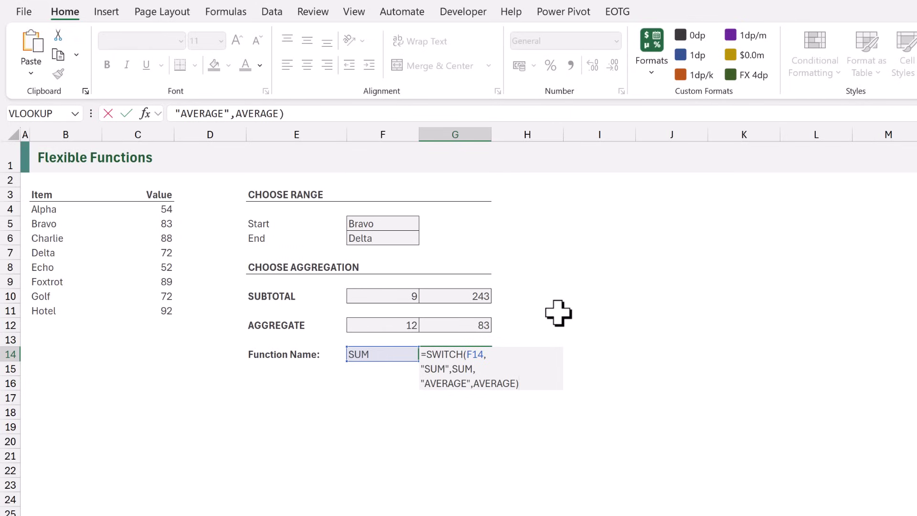
type("(")
key("ctrl+v")
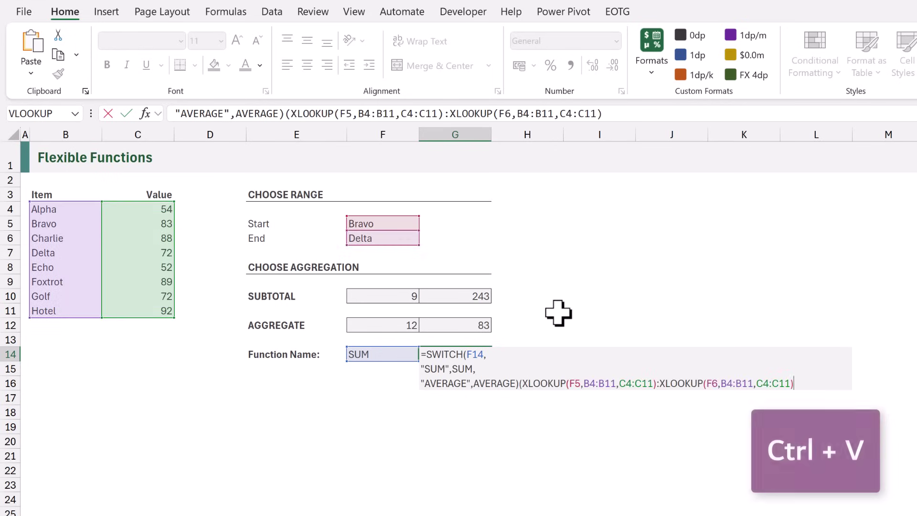
type(")")
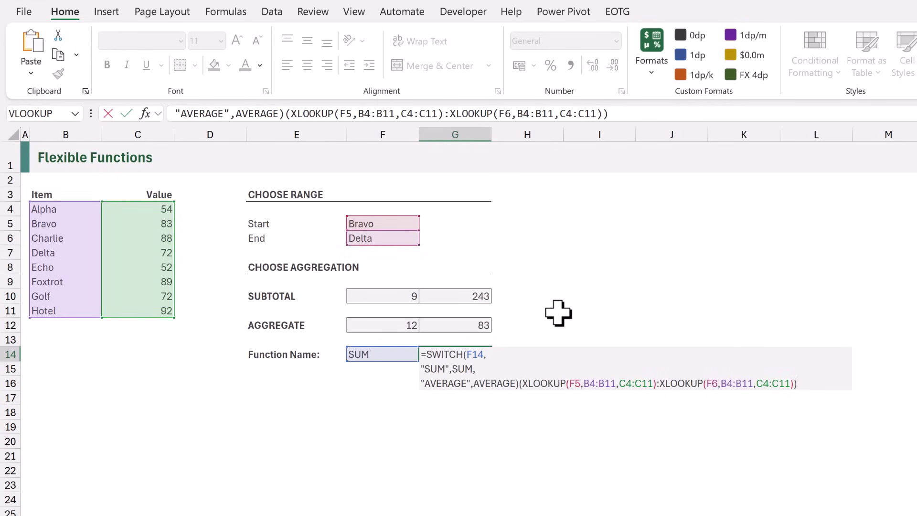
Commit G14's formula and set F14 to AVERAGE, returning 81
key("ctrl+Return")
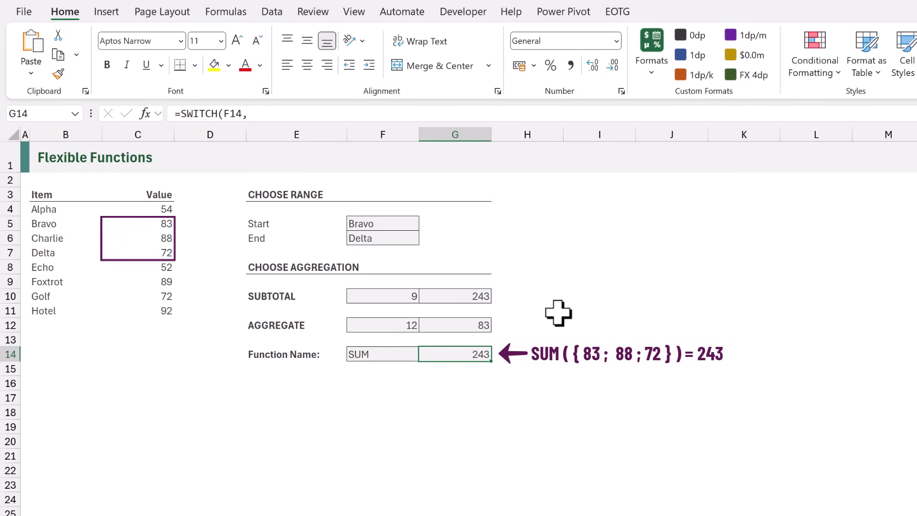
key("Left")
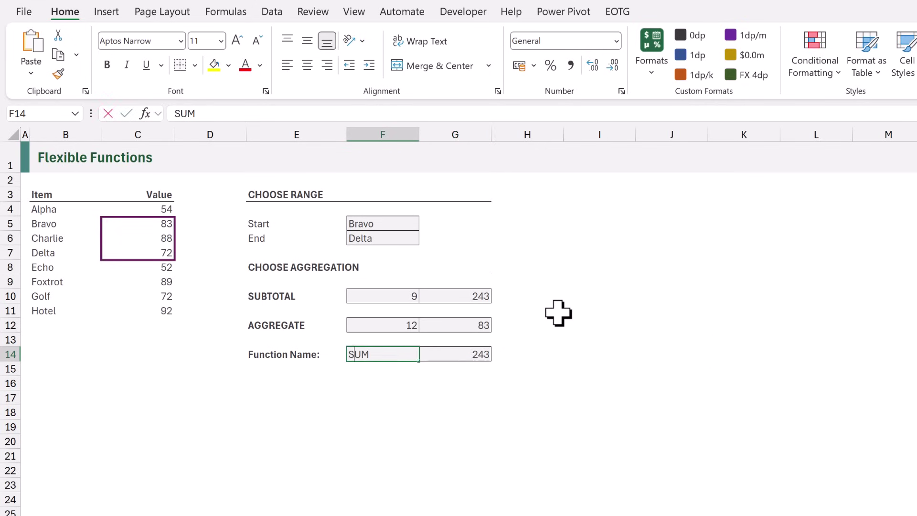
type("AVERAGE")
key("ctrl+Return")
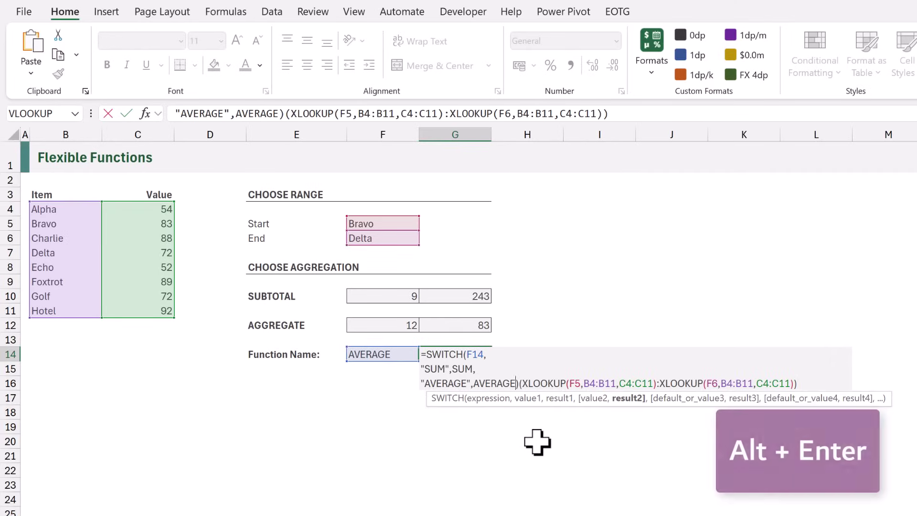
Add an "ARRAYTOTEXT",ARRAYTOTEXT case on a new line of G14's SWITCH formula
type(",")
key("alt+Return")
type("\"ARRAY")
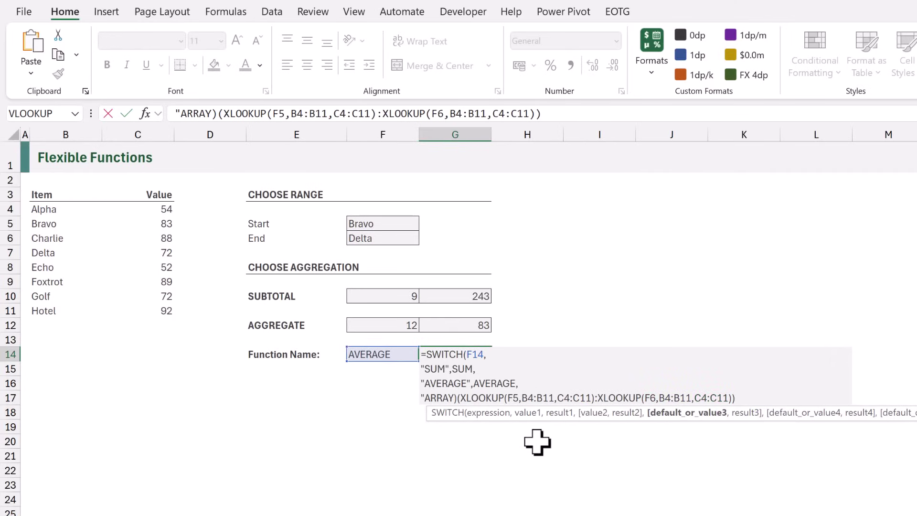
type("TOTEXT\"")
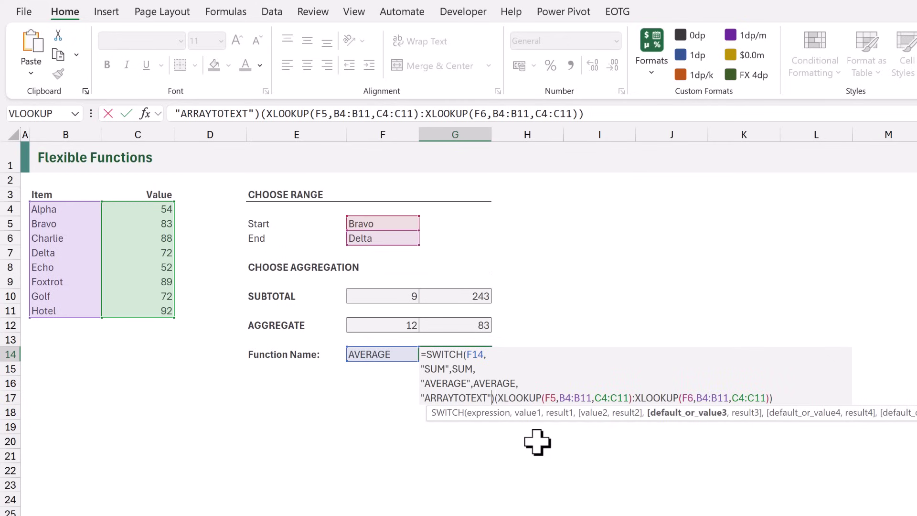
type(",")
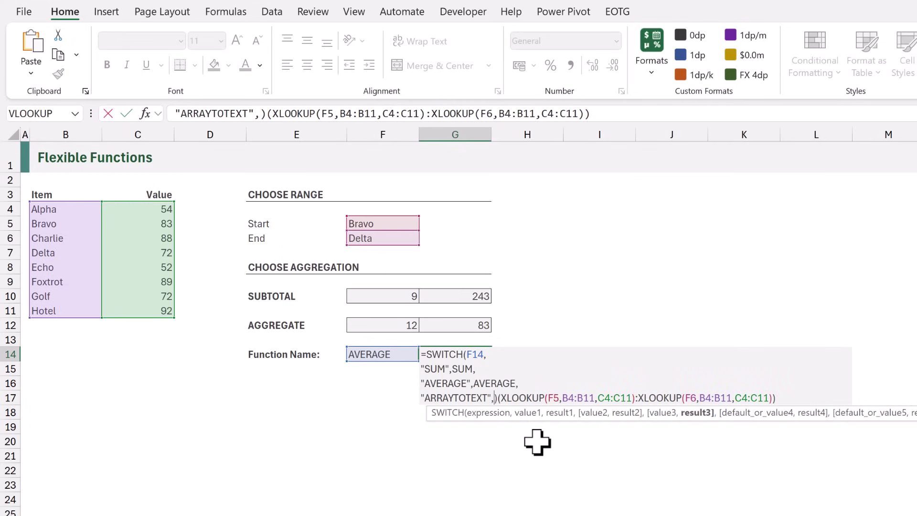
type("ARRAYTOTE")
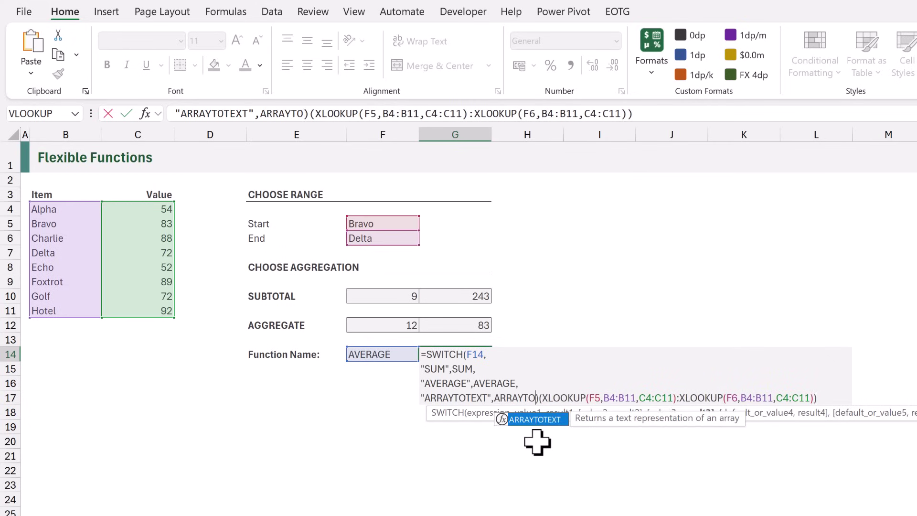
key("Tab")
key("ctrl+Return")
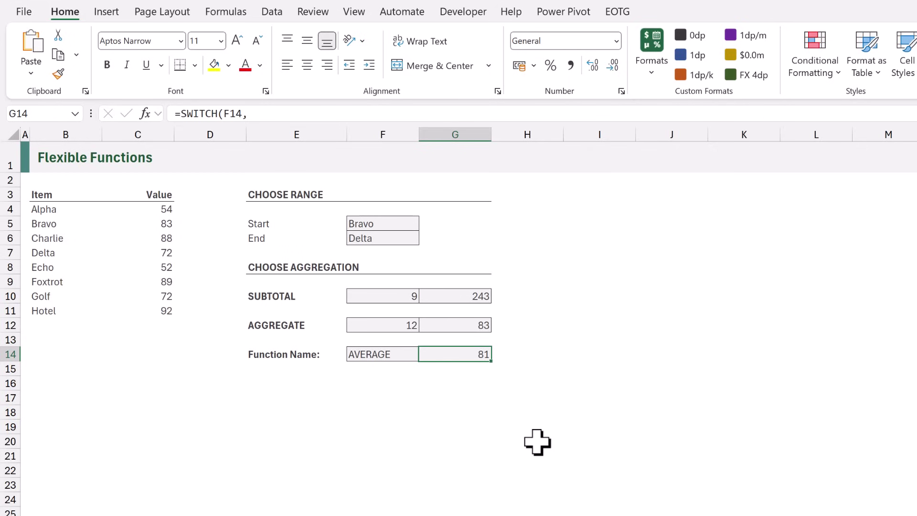
Set F14 to ARRAYTOTEXT so G14 shows 83, 88, 72, then reopen G14 for editing
key("Left")
type("AR")
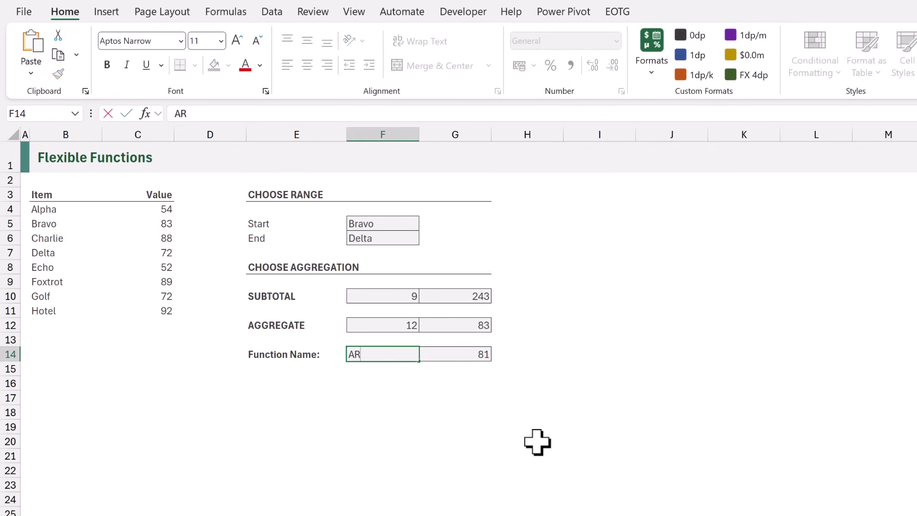
type("RAYTOTEXT")
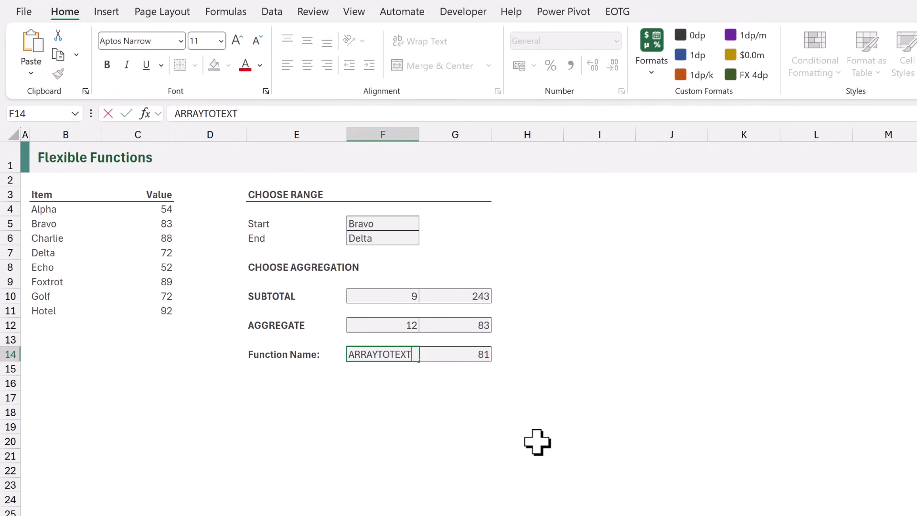
key("ctrl+Return")
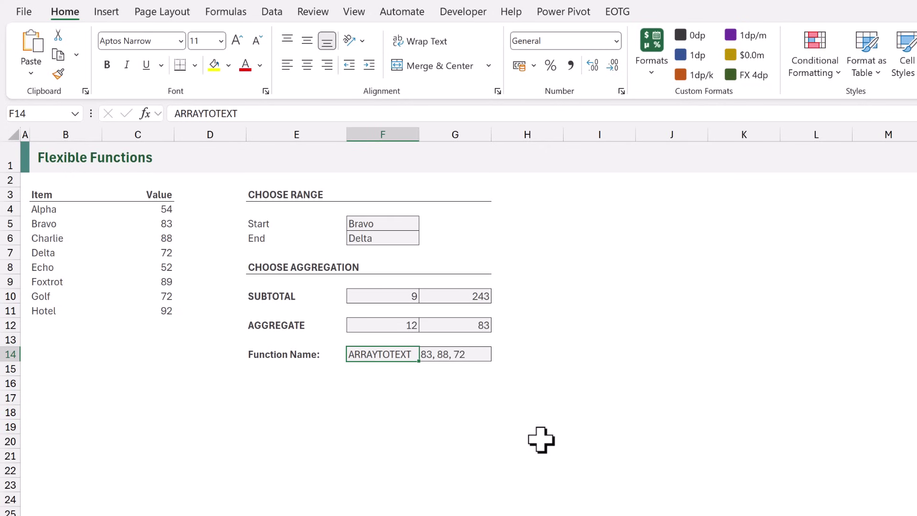
key("Right")
key("F2")
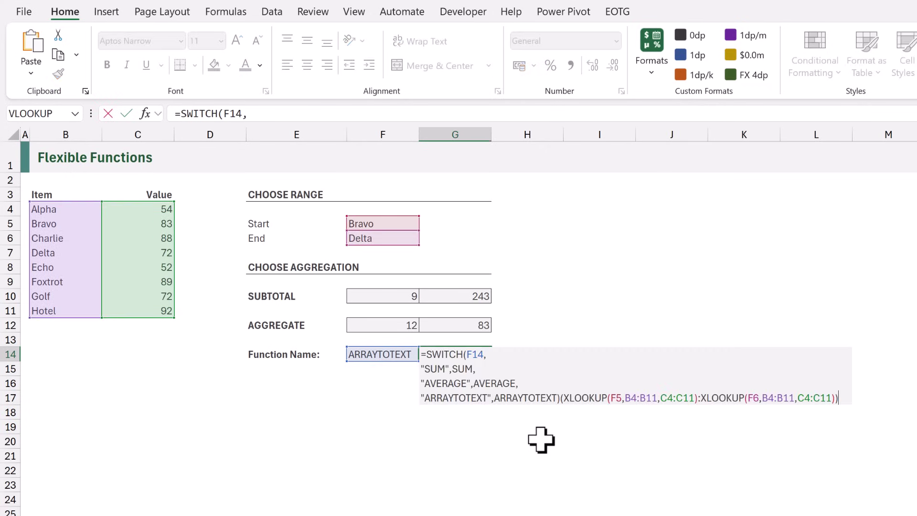
Add a "SORT",SORT case on a new line after ARRAYTOTEXT in G14's SWITCH
left_click(557, 398)
type(",")
key("alt+Return")
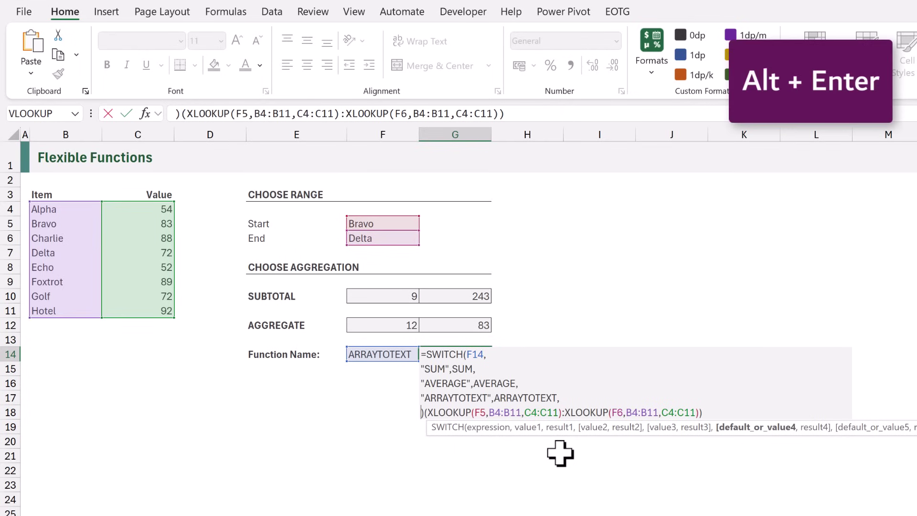
type("\"SORT\"")
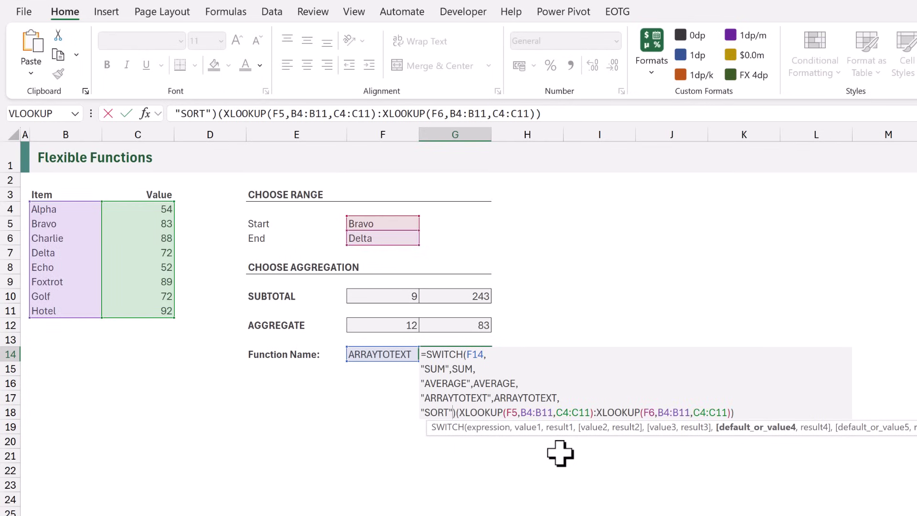
type(",SORT")
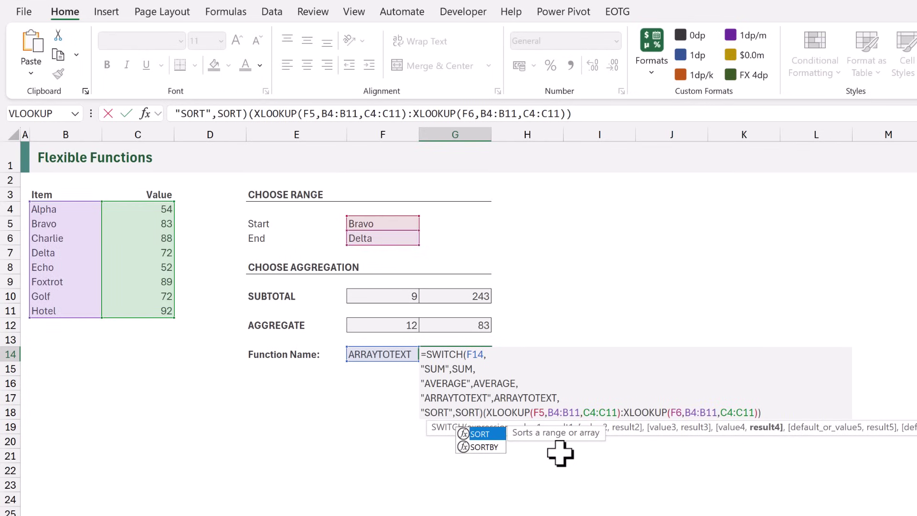
key("ctrl+Return")
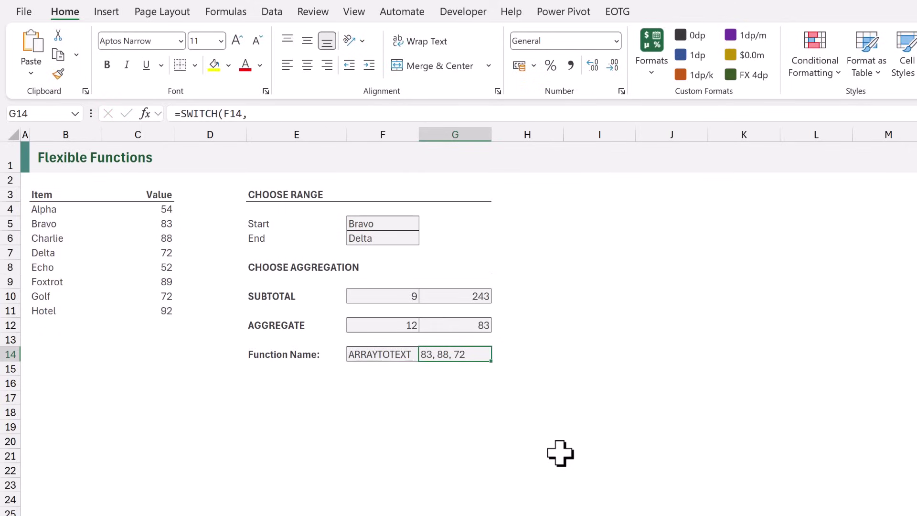
Set F14 to SORT so G14 spills 72, 83, 88
key("Left")
type("SORT")
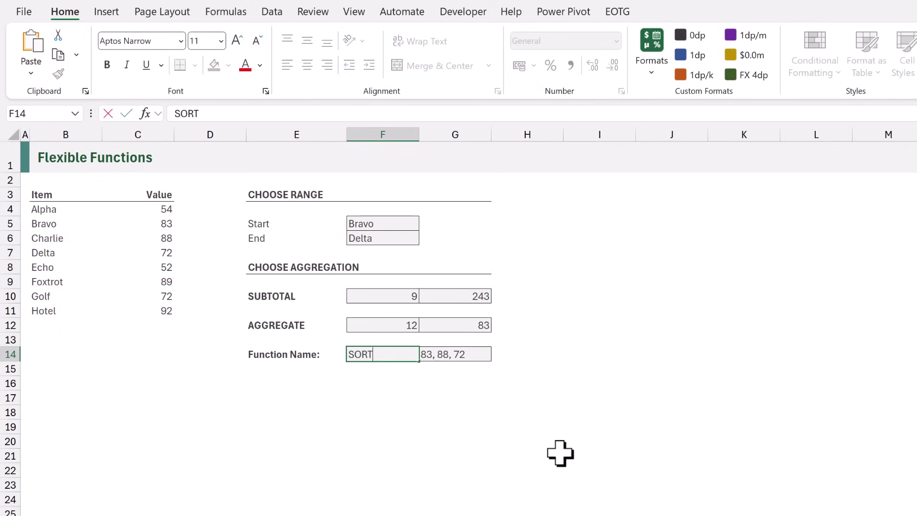
key("ctrl+Return")
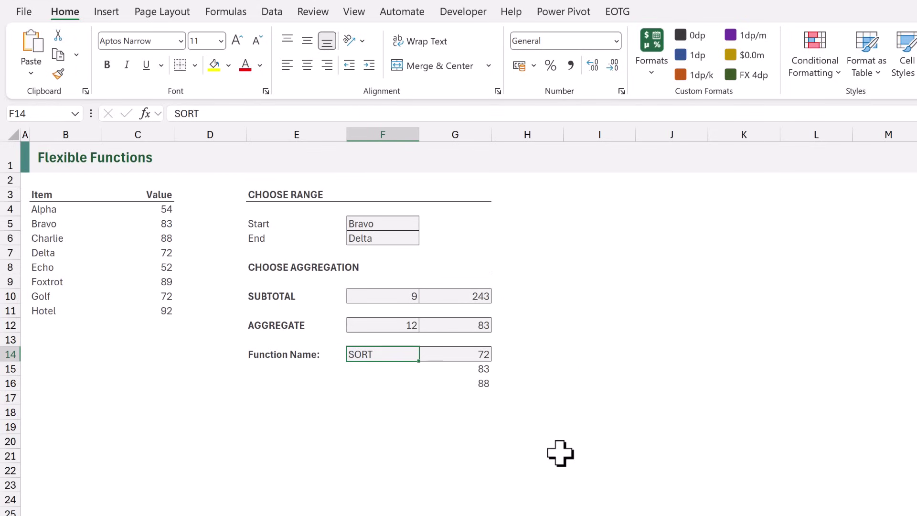
Add a "SQRT",SQRT case on a new line after the SORT option in G14's SWITCH formula
key("Right")
key("F2")
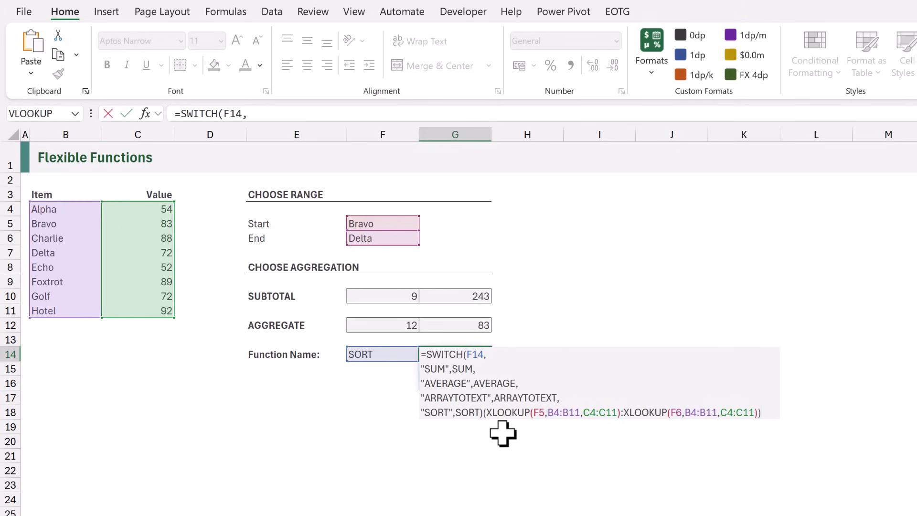
left_click(482, 413)
type(",")
key("alt+Return")
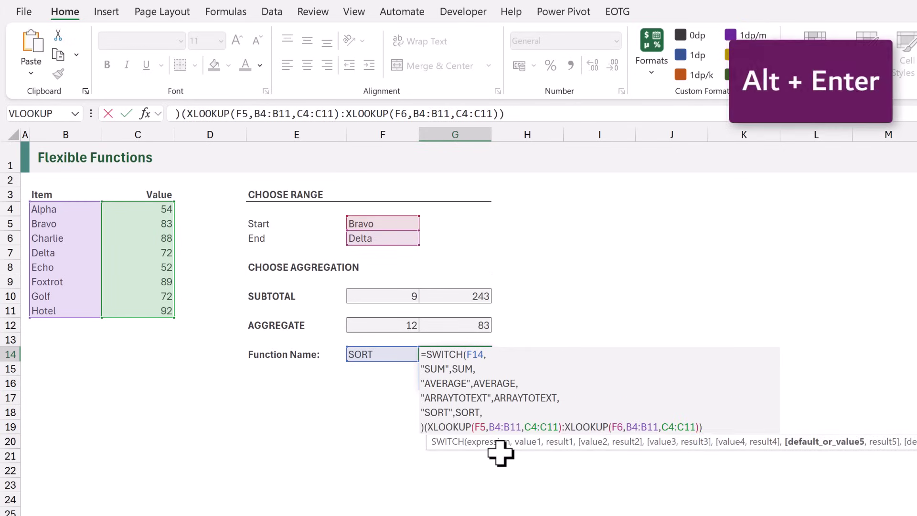
type("\"SQR")
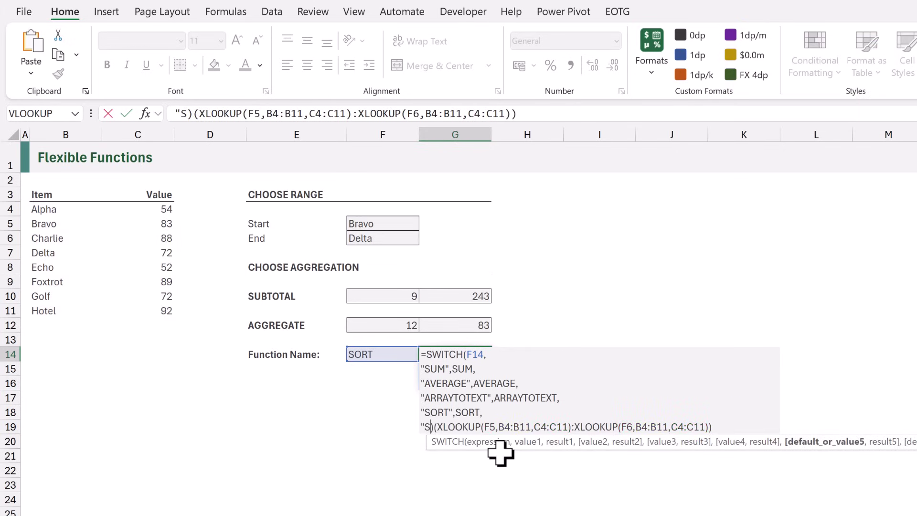
type("T\"")
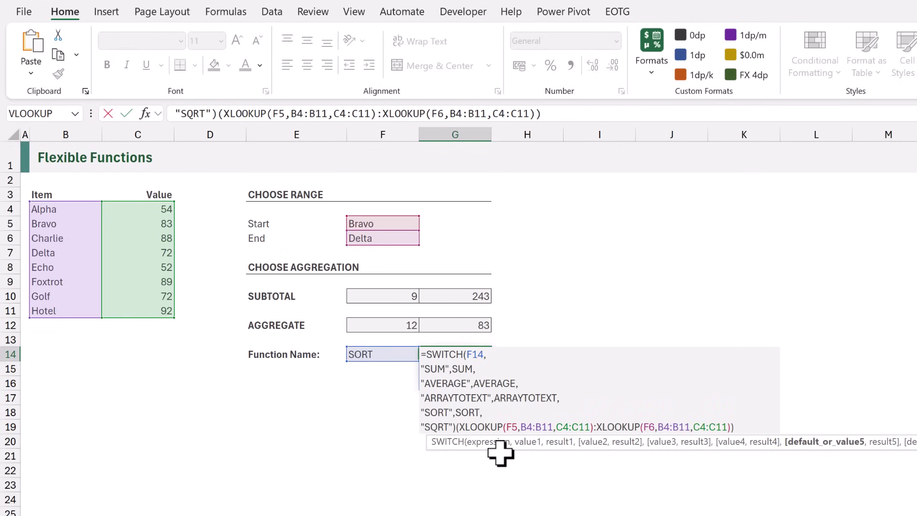
type(",")
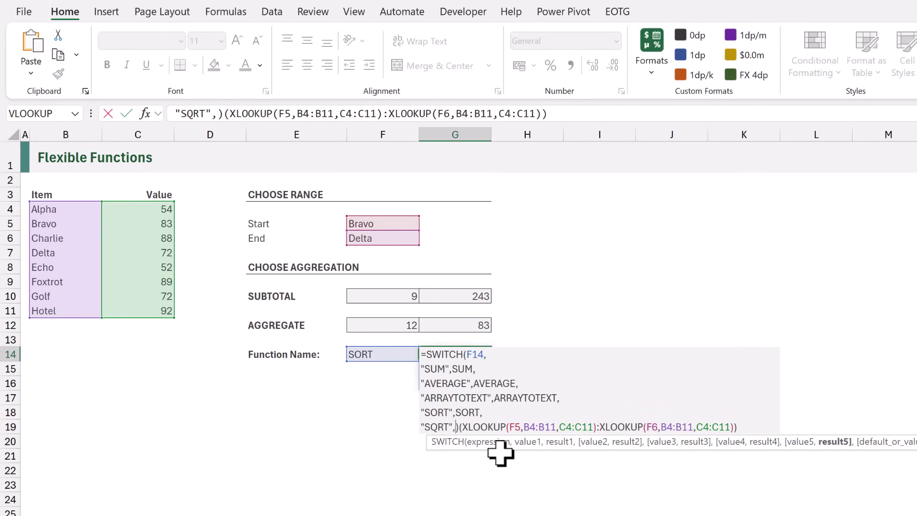
key("Right")
type("SQRT")
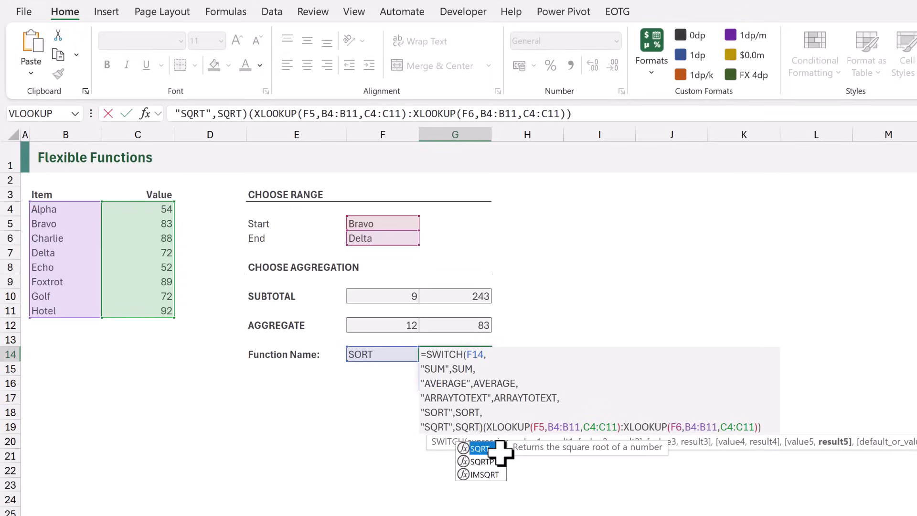
key("Return")
Set the function name in F14 to SQRT so G14:G16 show 9.110433579, 9.38083152, 8.485281374
key("Up")
key("Left")
type("SQRT")
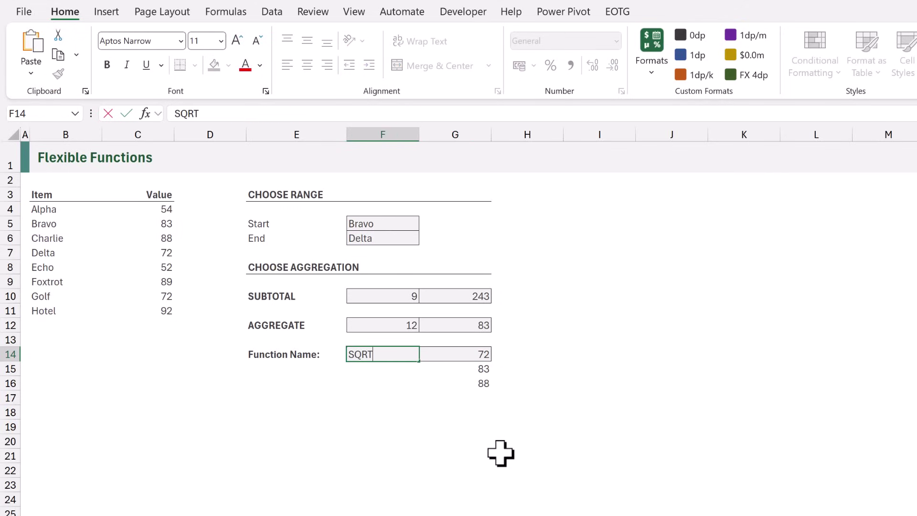
key("ctrl+Return")
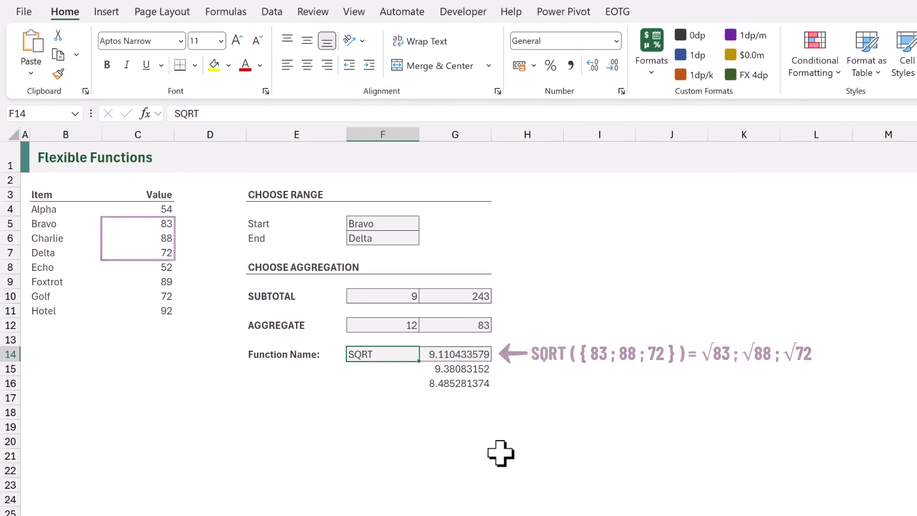